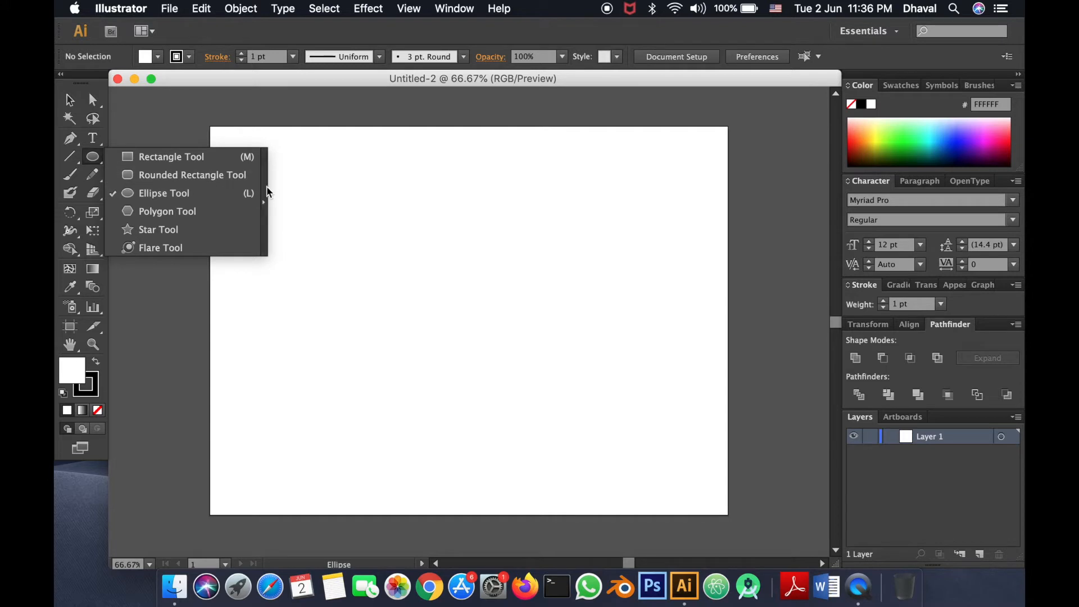
# - Detach the shape tool group and draw a circle just left of the artboard's centre
pyautogui.moveTo(189, 167); pyautogui.dragTo(196, 91)
pyautogui.click(170, 121)
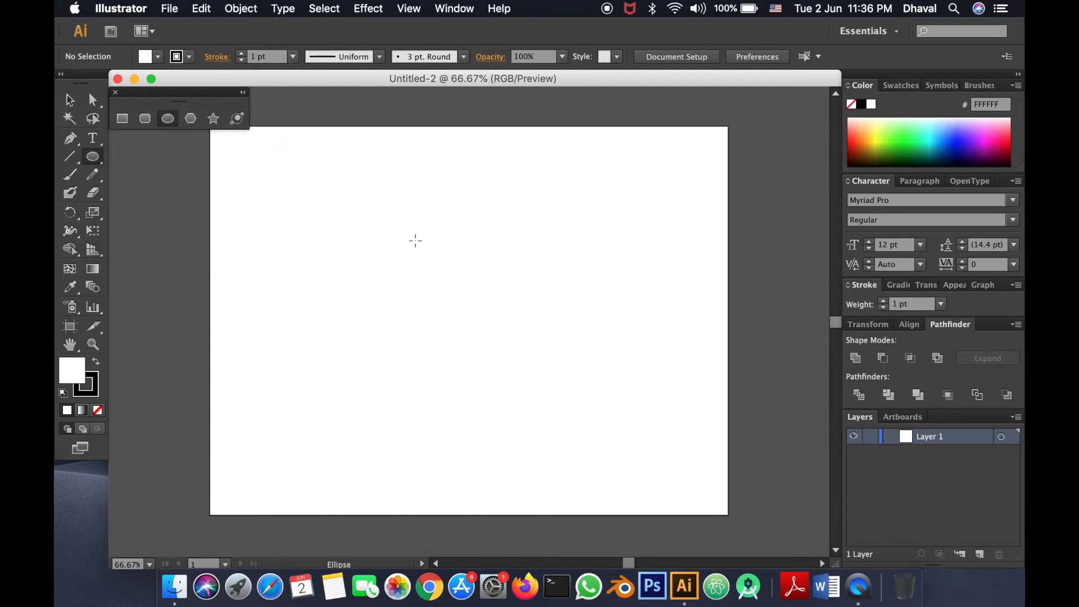
pyautogui.moveTo(385, 252); pyautogui.dragTo(470, 333)
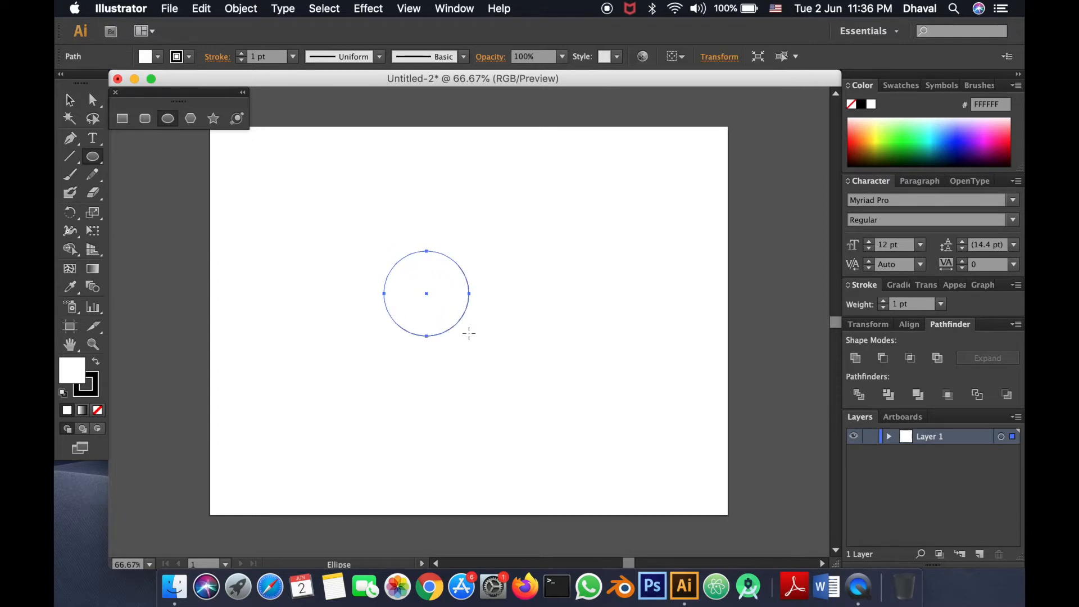
# - Fill the circle with pure red, FF0000
pyautogui.doubleClick(77, 381)
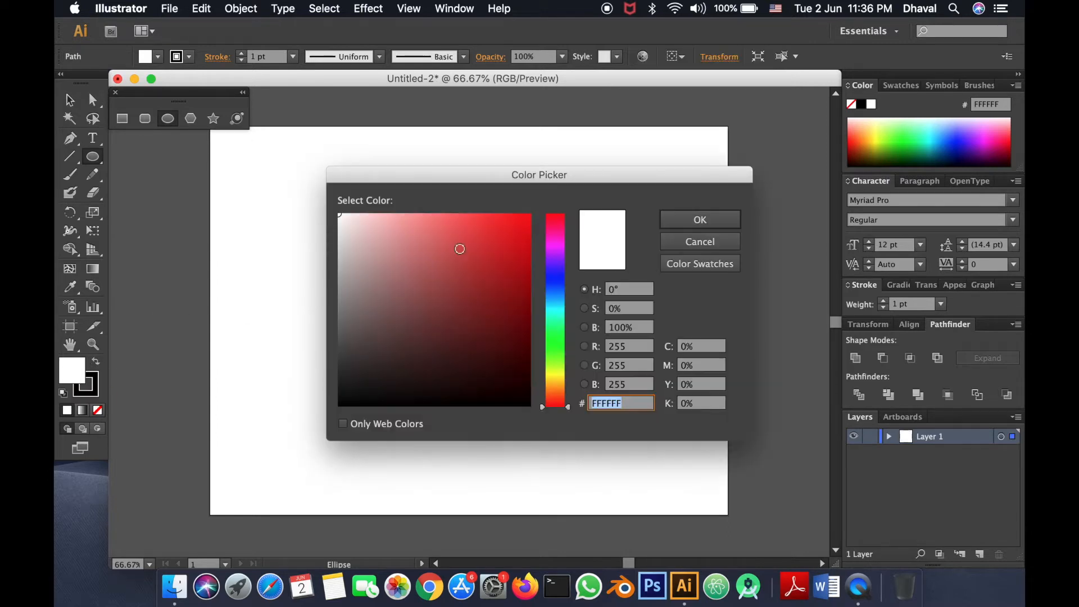
pyautogui.click(467, 300)
pyautogui.write('FF0000')
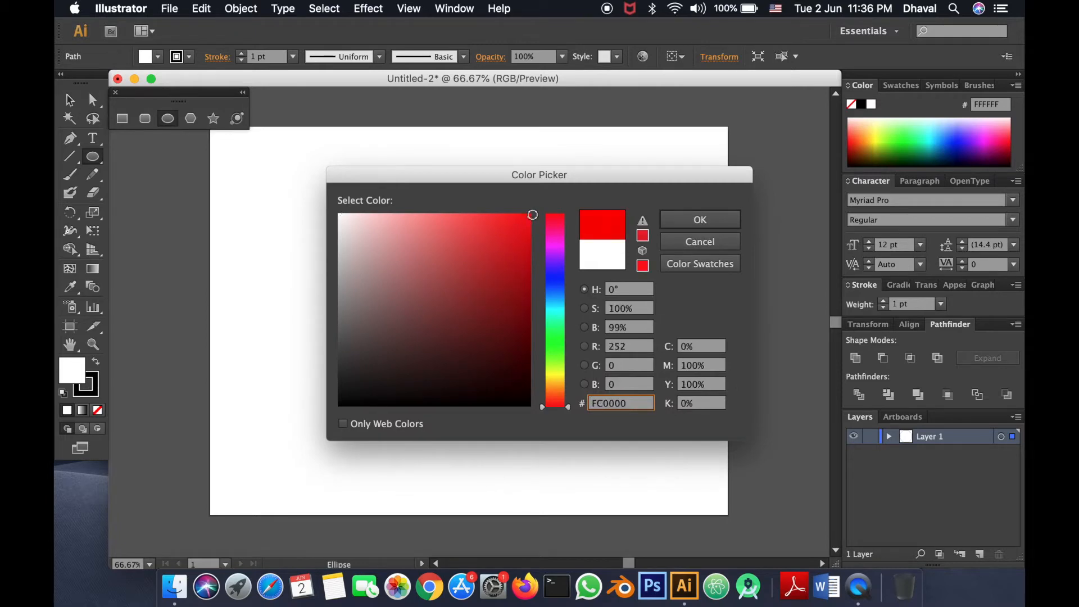
pyautogui.click(701, 220)
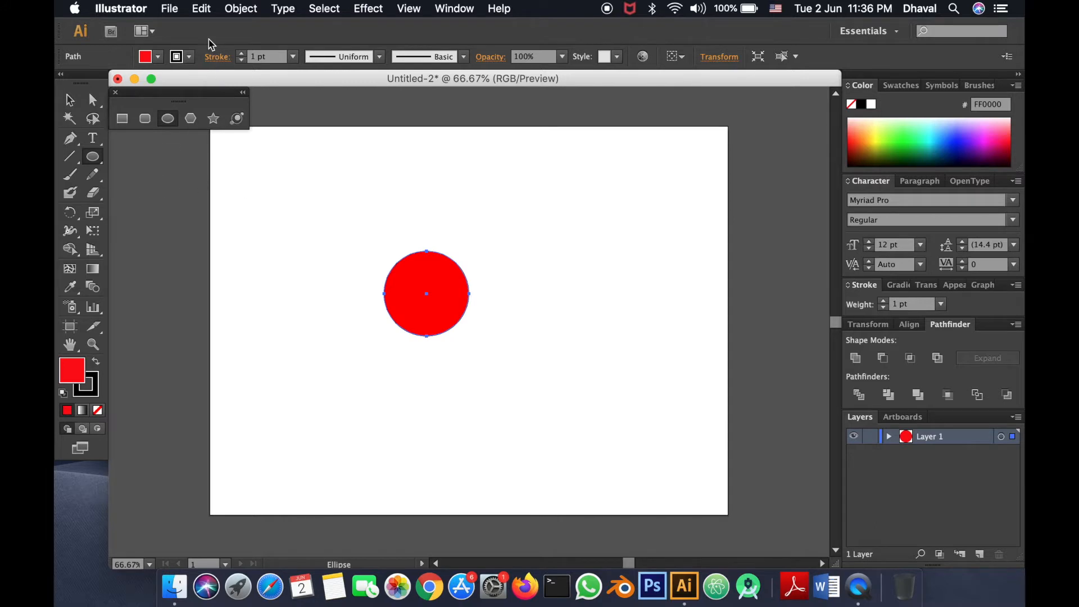
# - Duplicate the red circle and move the copy over the original, offset slightly up and to the right
pyautogui.click(200, 11)
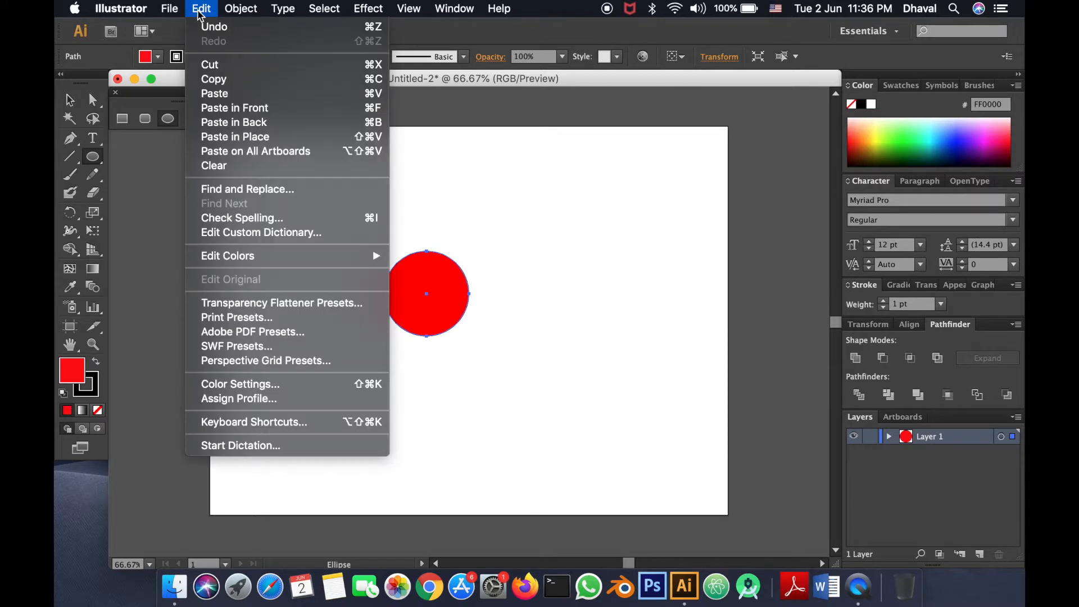
pyautogui.click(212, 84)
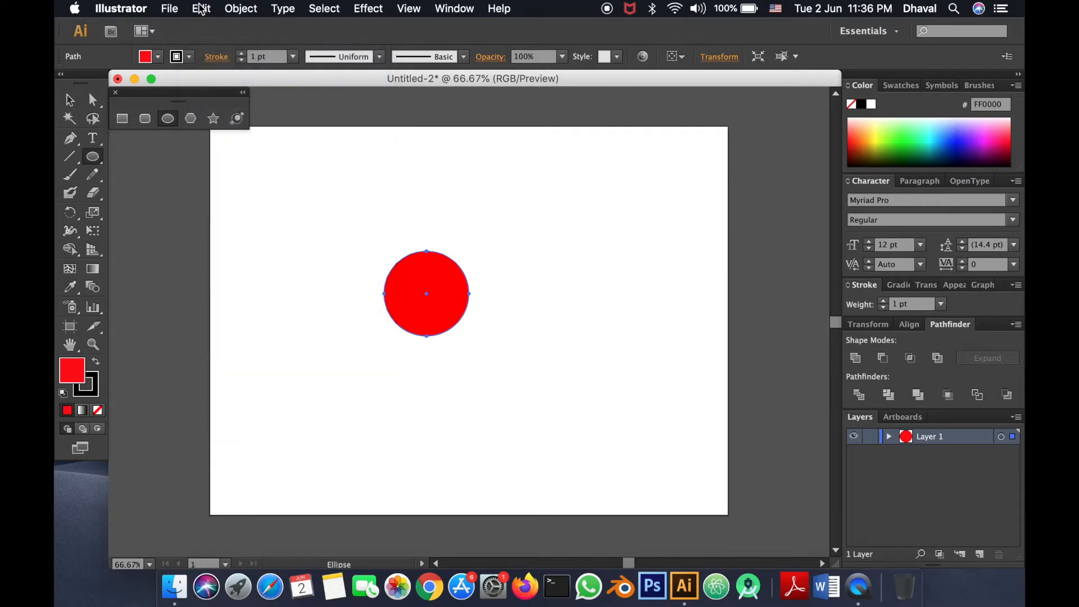
pyautogui.click(200, 8)
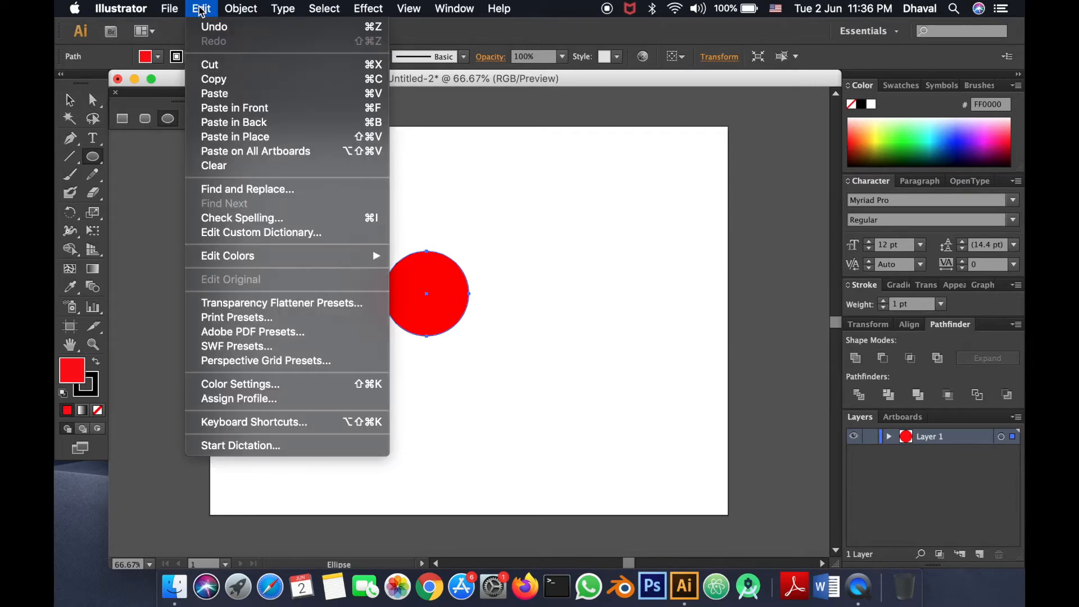
pyautogui.click(212, 94)
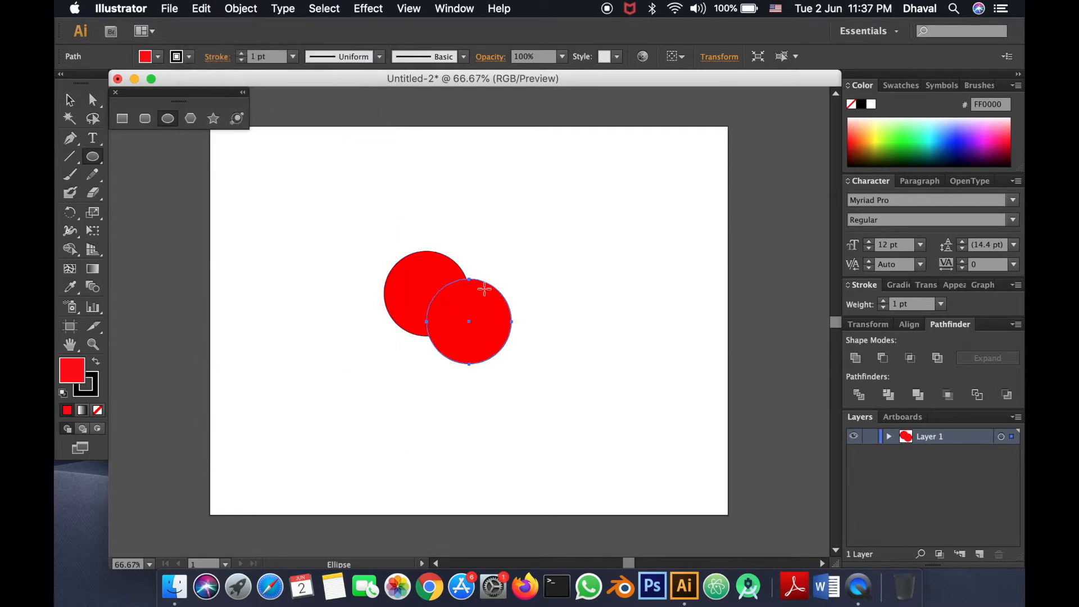
pyautogui.click(70, 100)
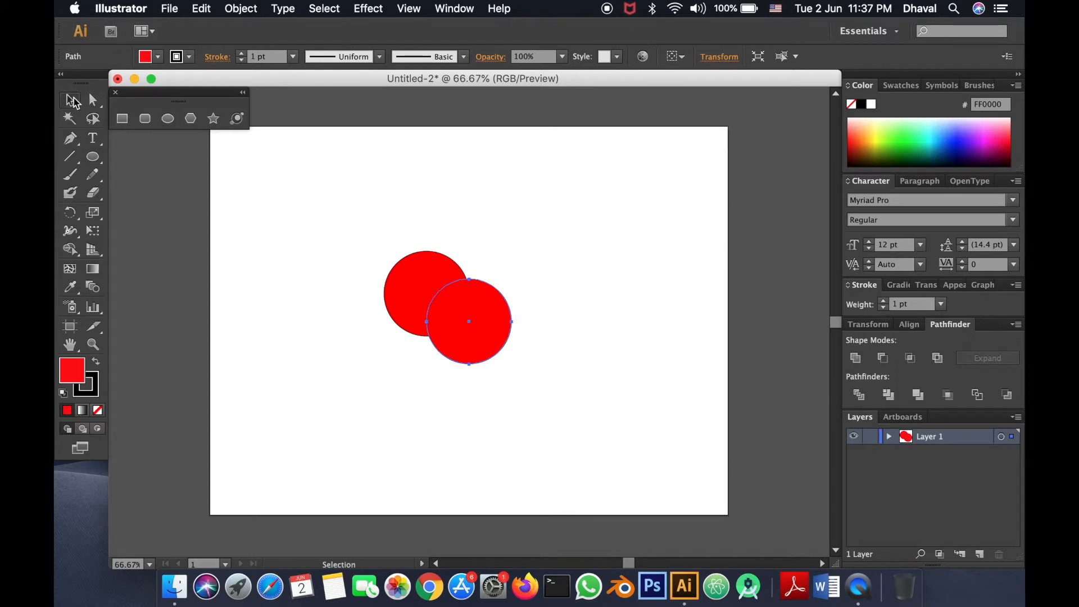
pyautogui.moveTo(480, 301); pyautogui.dragTo(457, 264)
# - Change the fill of the rear circle to the darker red D80000
pyautogui.click(396, 311)
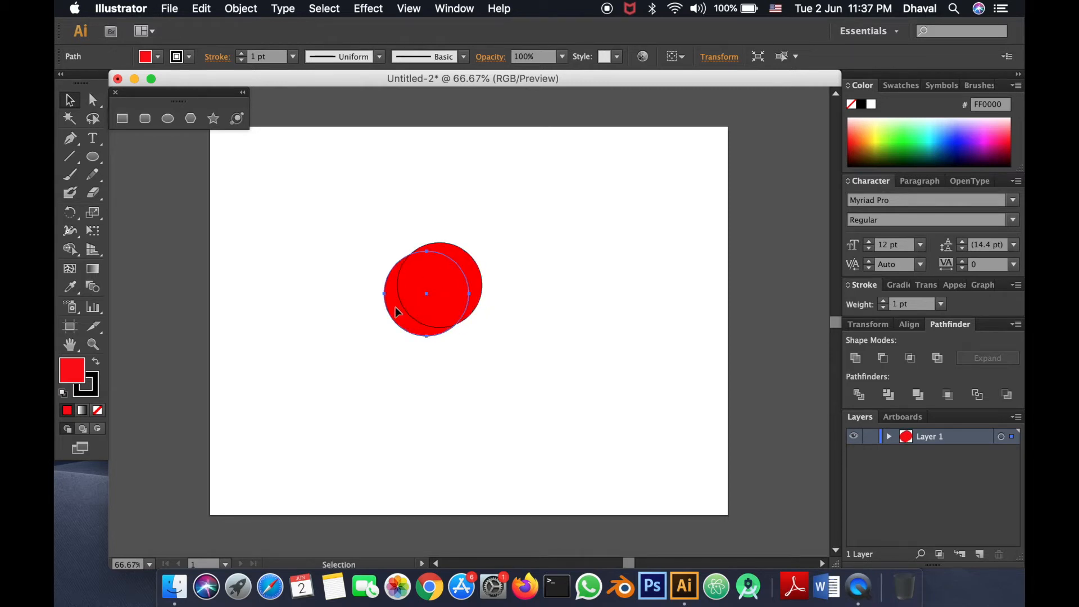
pyautogui.doubleClick(73, 373)
pyautogui.moveTo(527, 244)
pyautogui.mouseDown()
pyautogui.moveTo(534, 234)
pyautogui.moveTo(534, 243)
pyautogui.mouseUp()
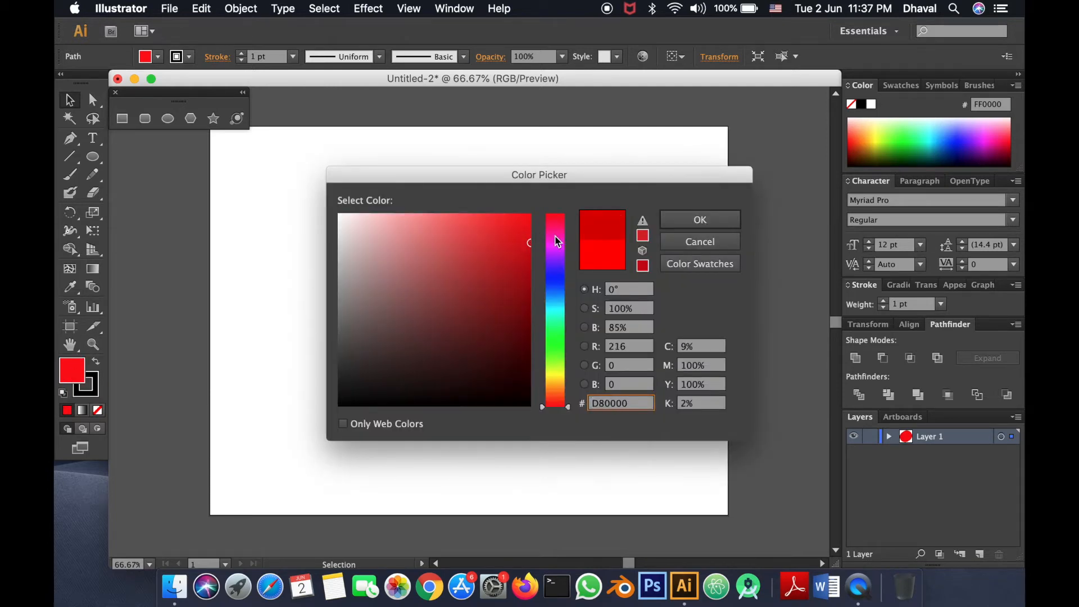
pyautogui.click(686, 220)
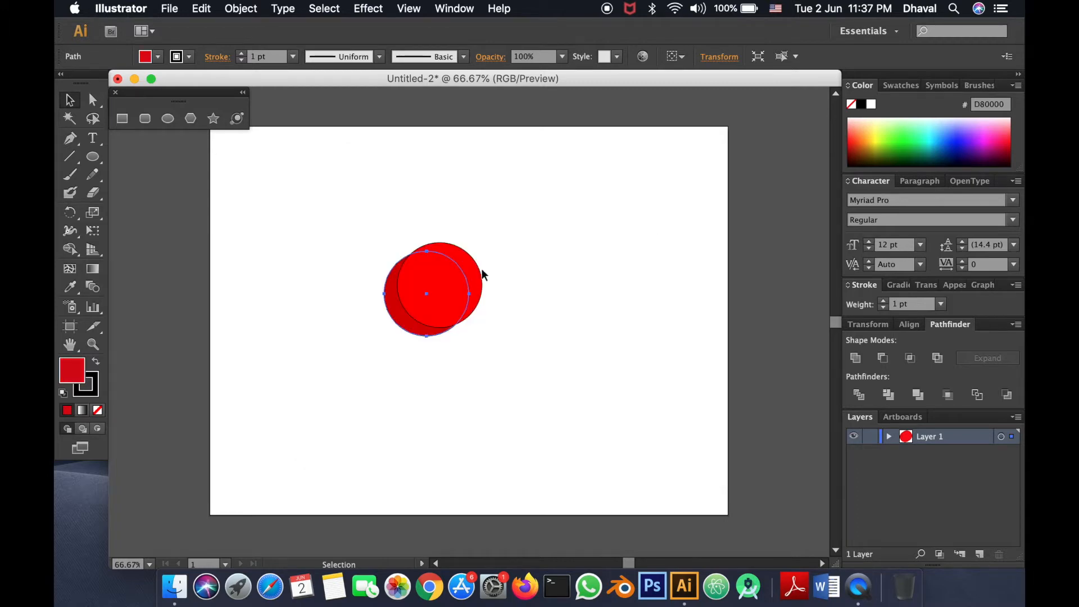
# - Remove the stroke from the bright red front circle
pyautogui.click(471, 280)
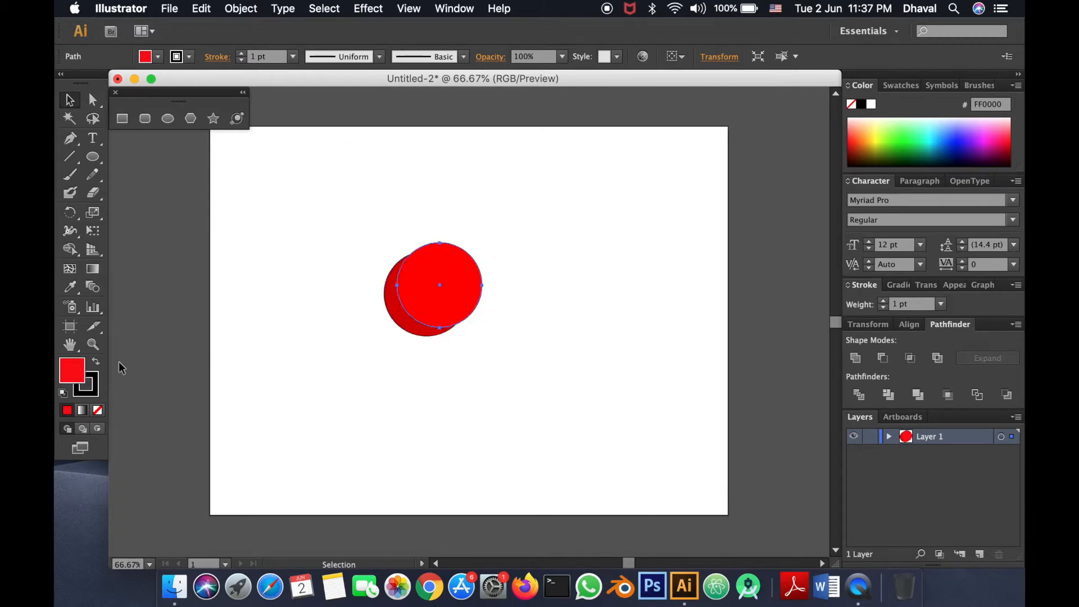
pyautogui.click(97, 386)
pyautogui.click(98, 412)
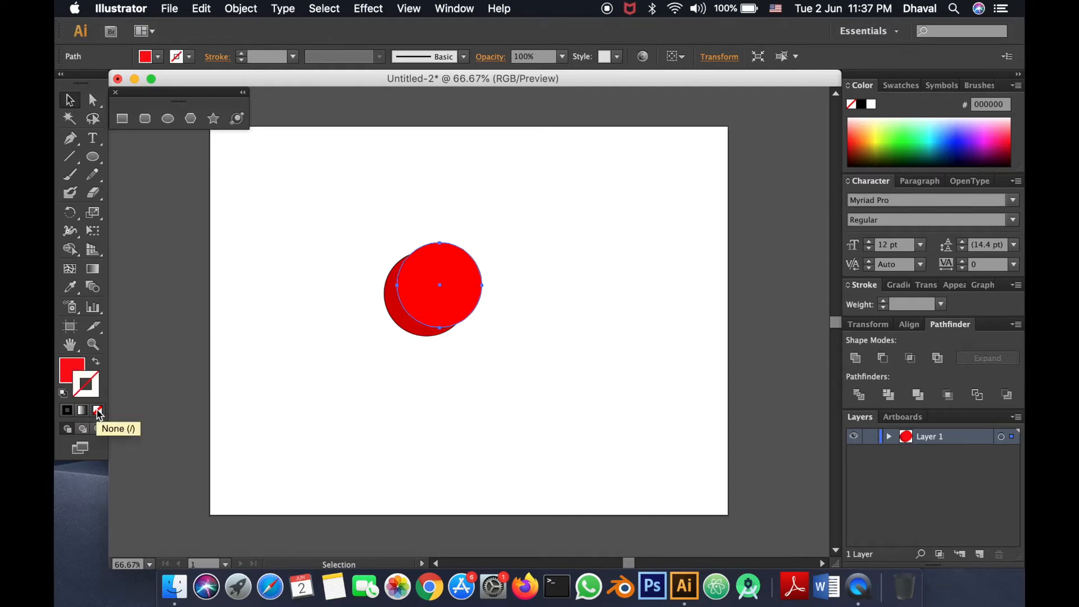
pyautogui.click(66, 375)
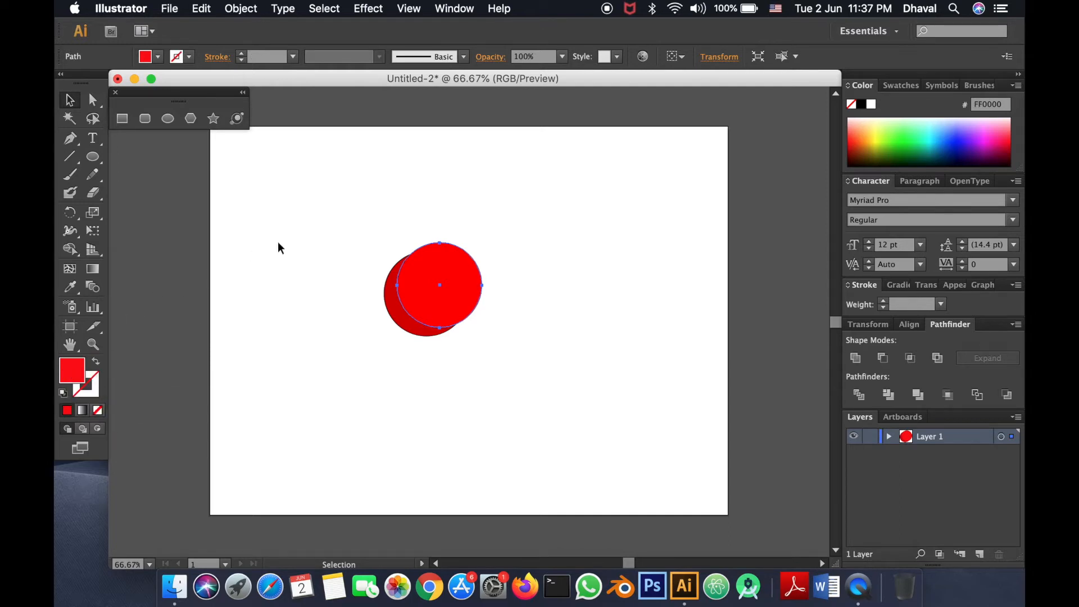
pyautogui.click(375, 204)
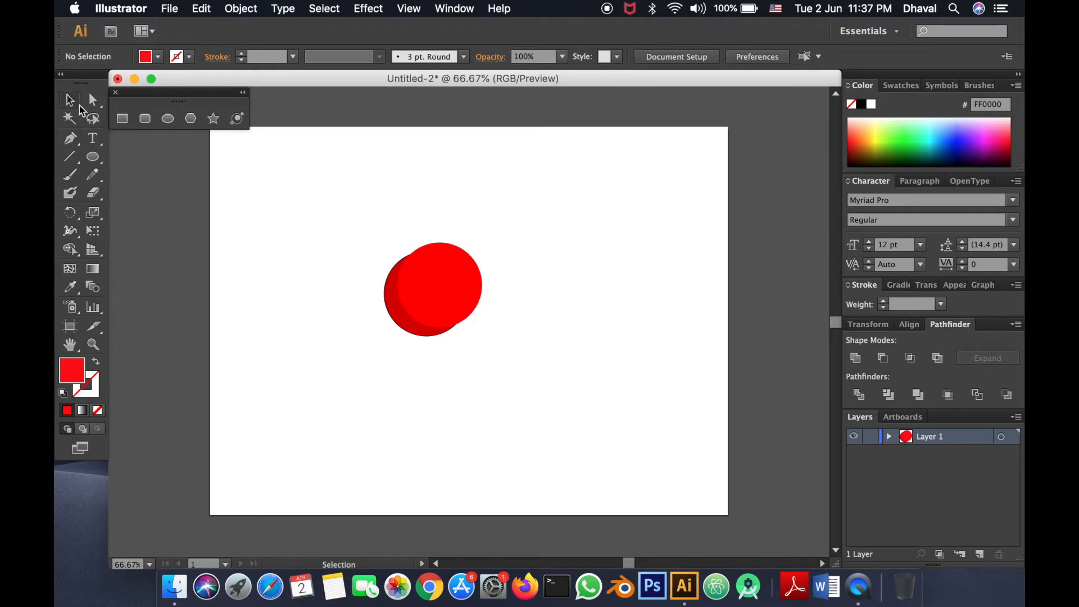
# - Use the Shape Builder on both circles to remove the bright red part extending beyond the darker circle
pyautogui.moveTo(345, 221); pyautogui.dragTo(500, 346)
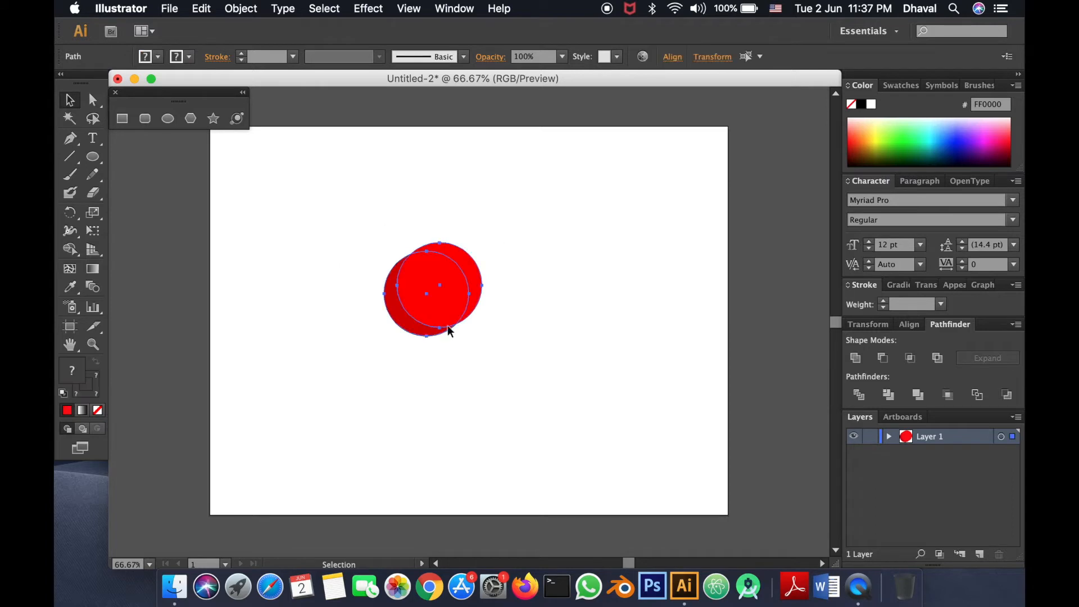
pyautogui.click(69, 249)
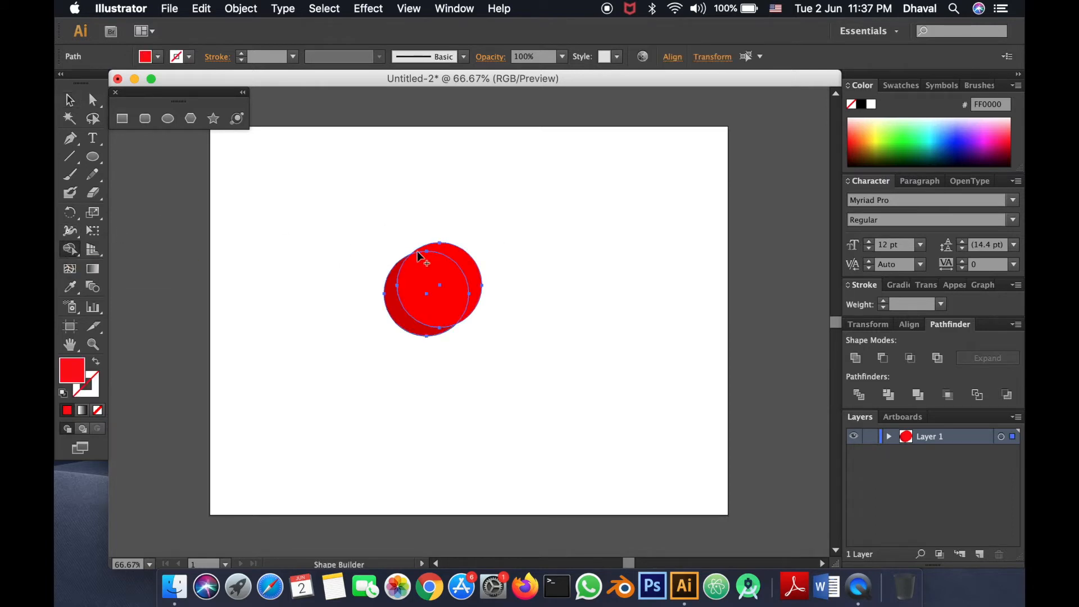
pyautogui.keyDown('alt'); pyautogui.click(464, 262); pyautogui.keyUp('alt')
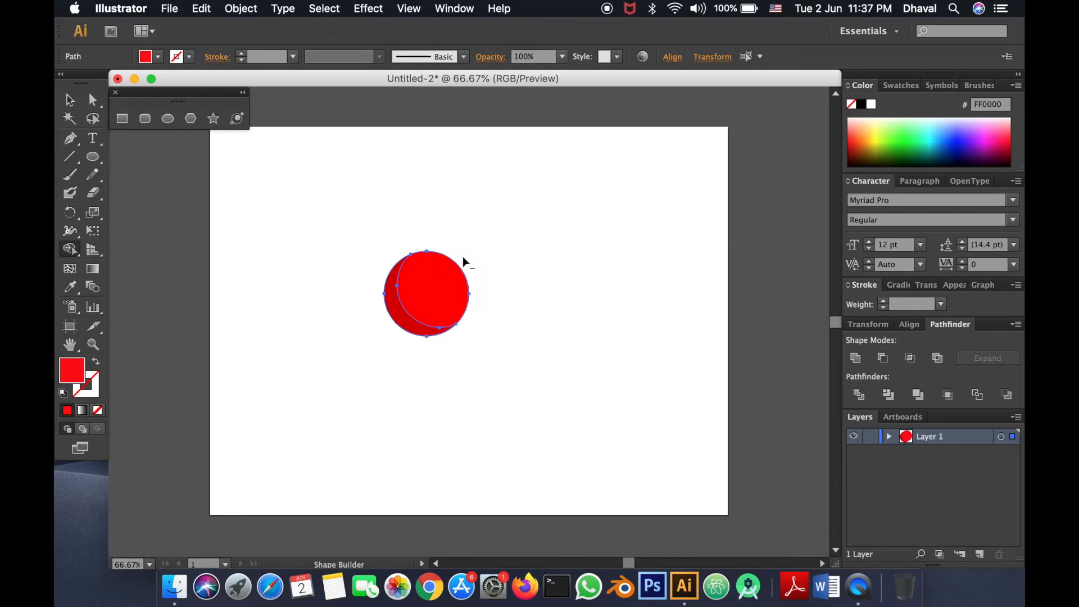
pyautogui.click(69, 99)
pyautogui.click(535, 226)
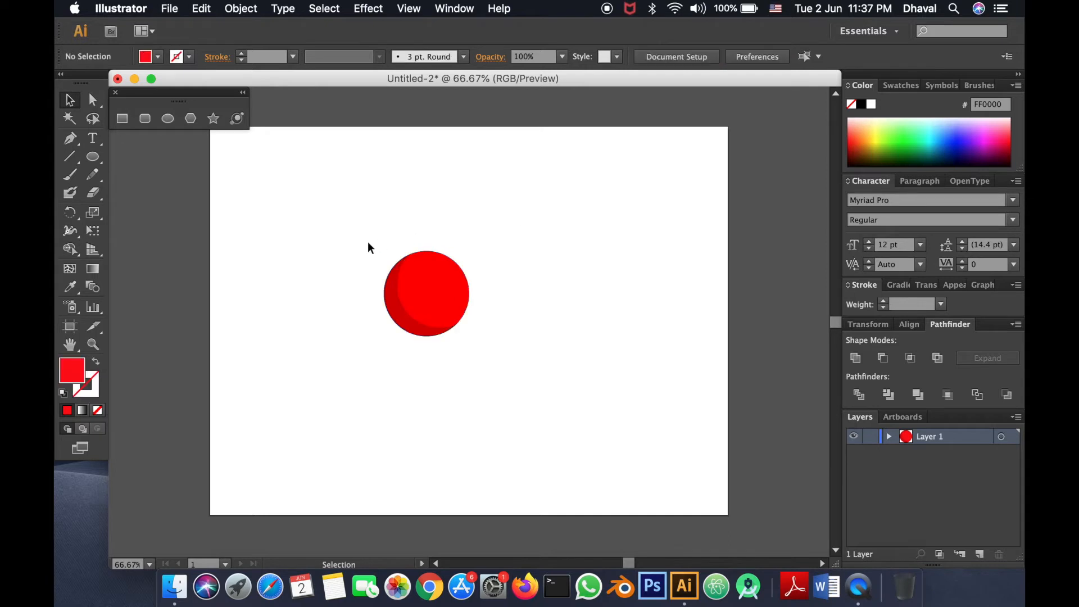
# - Add a new layer, place it below Layer 1 and name it Shadow
pyautogui.press('super+1')
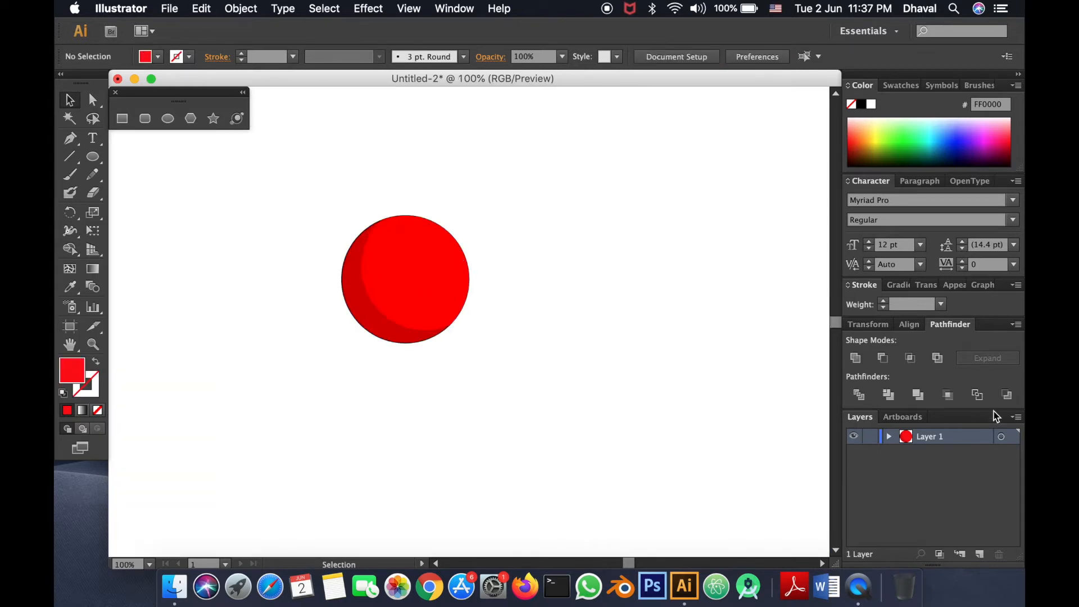
pyautogui.click(980, 556)
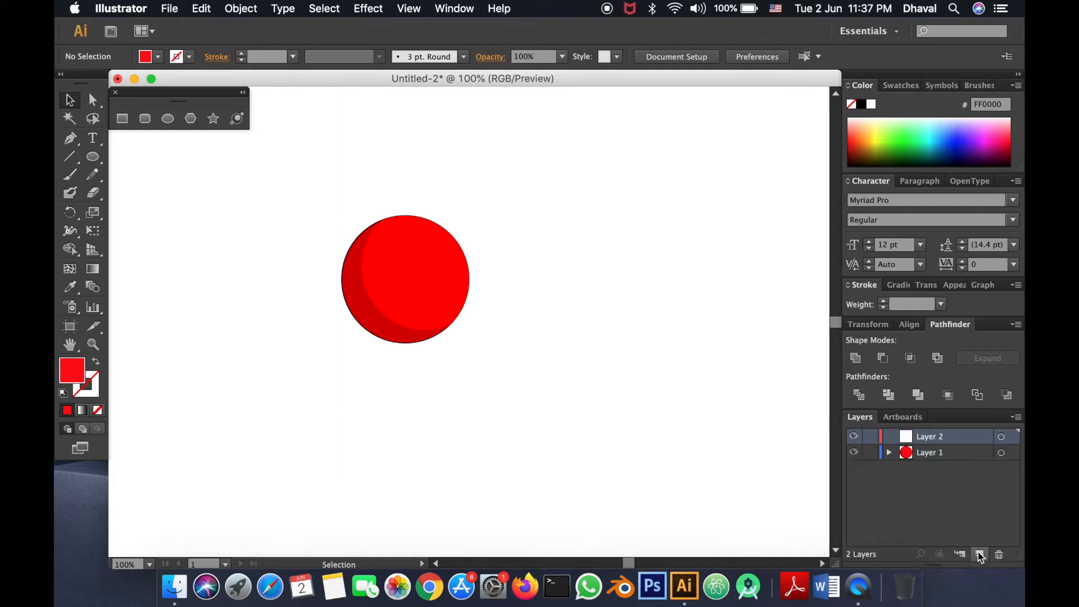
pyautogui.moveTo(942, 442); pyautogui.dragTo(936, 458)
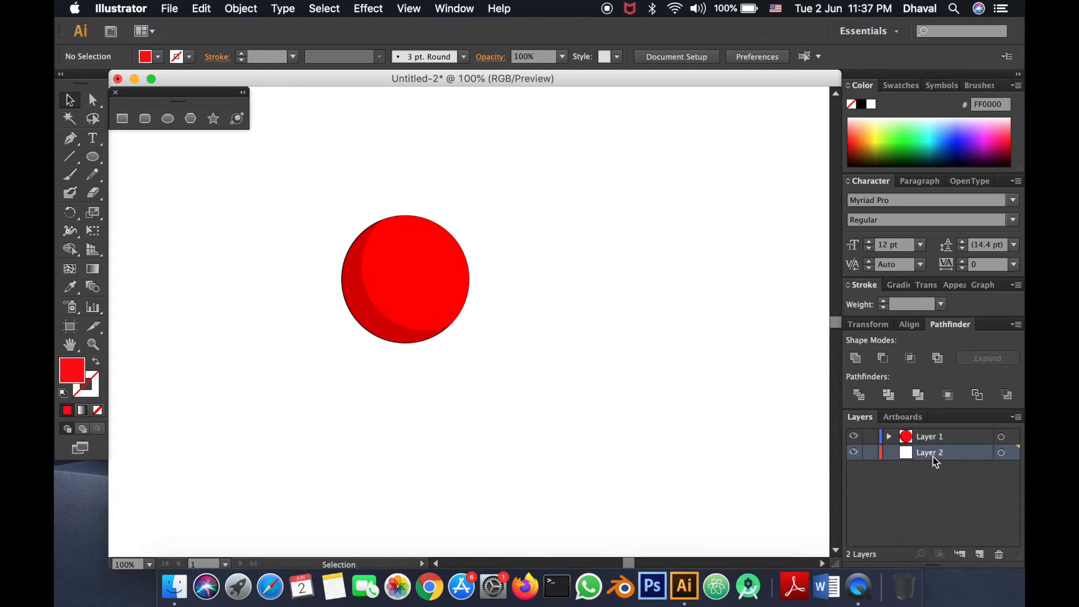
pyautogui.doubleClick(935, 460)
pyautogui.write('Shadow')
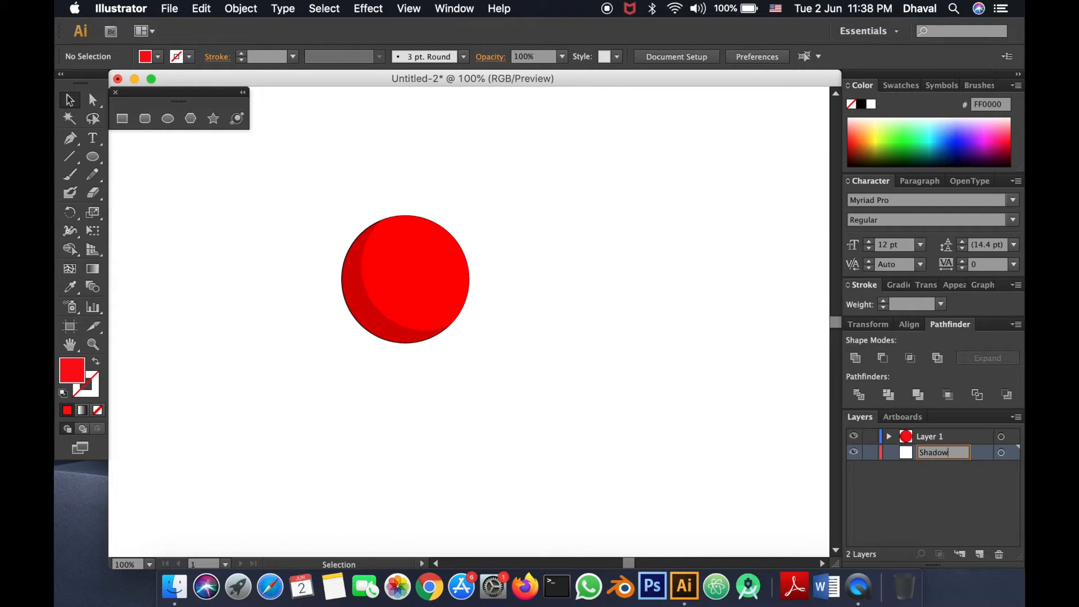
pyautogui.press('Return')
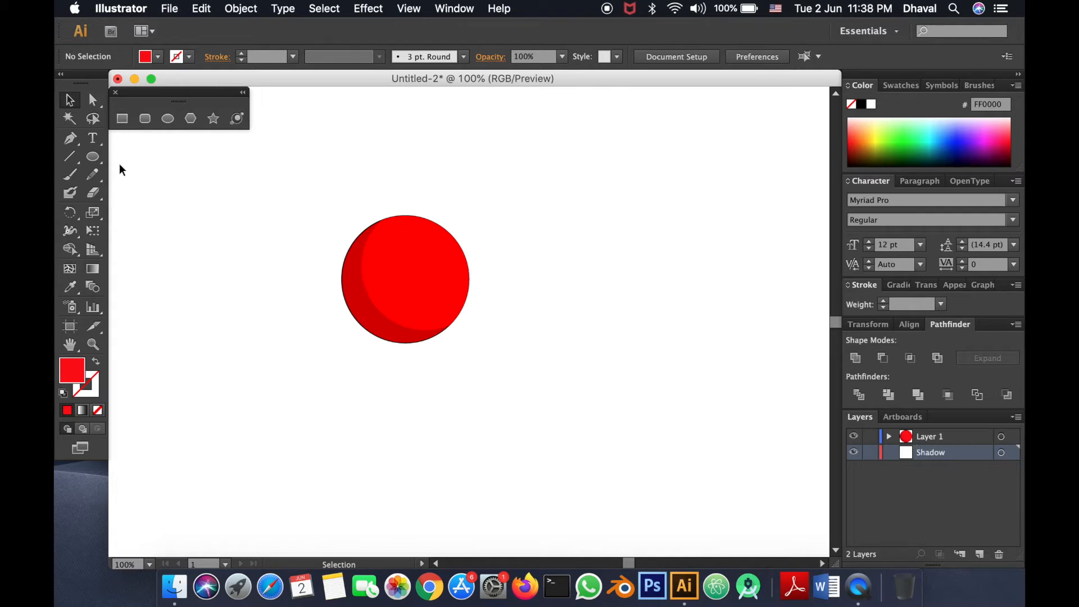
# - Draw a flat ellipse behind the ball's lower-left edge on the Shadow layer and fill it with black, 000000
pyautogui.click(167, 119)
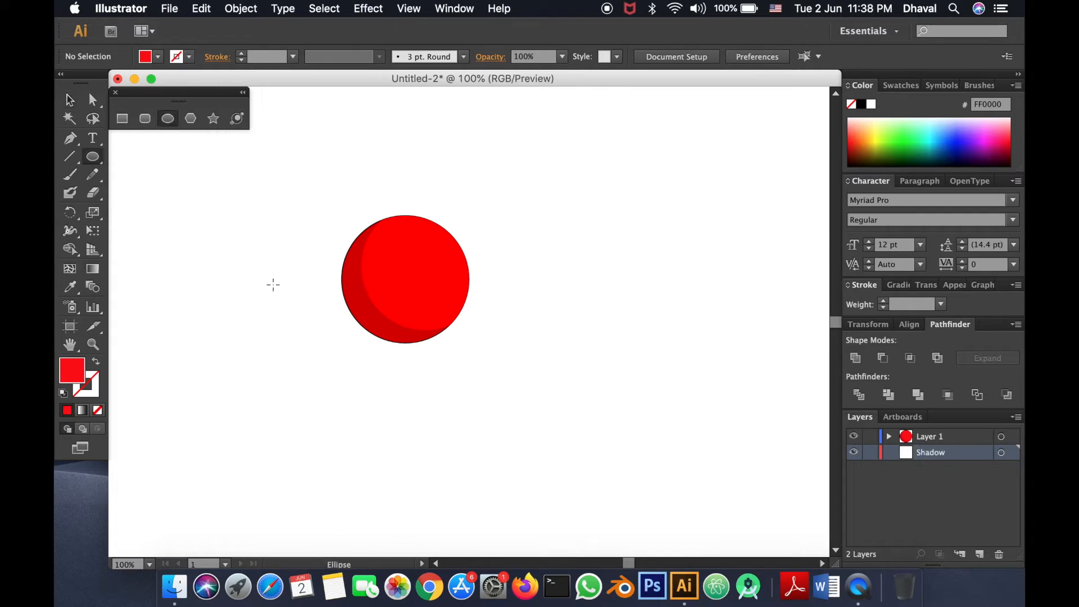
pyautogui.moveTo(311, 302); pyautogui.dragTo(434, 345)
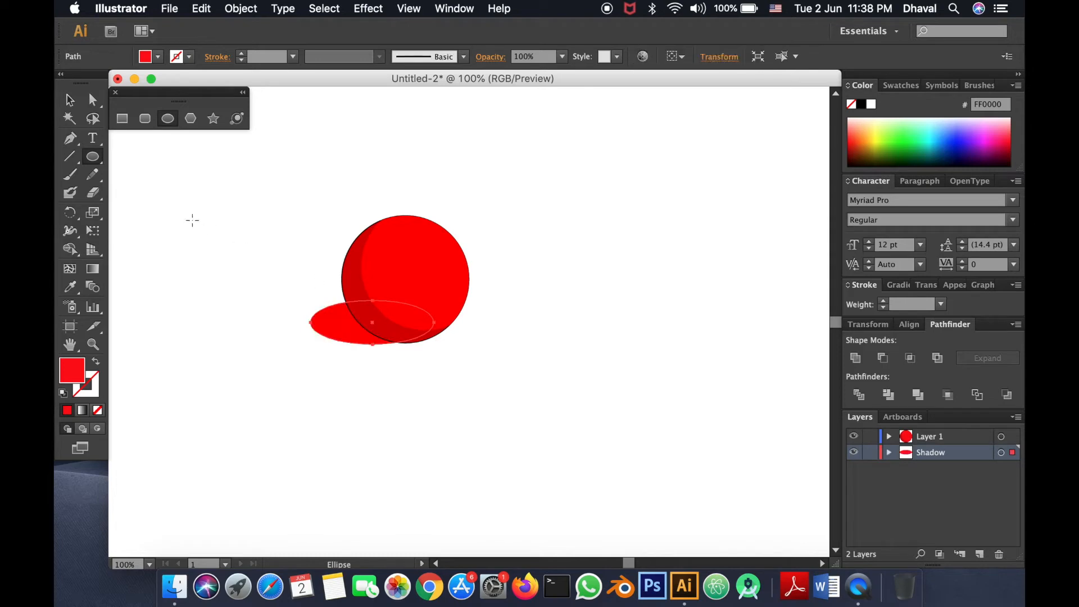
pyautogui.doubleClick(79, 371)
pyautogui.moveTo(390, 371)
pyautogui.mouseDown()
pyautogui.moveTo(351, 385)
pyautogui.moveTo(322, 420)
pyautogui.mouseUp()
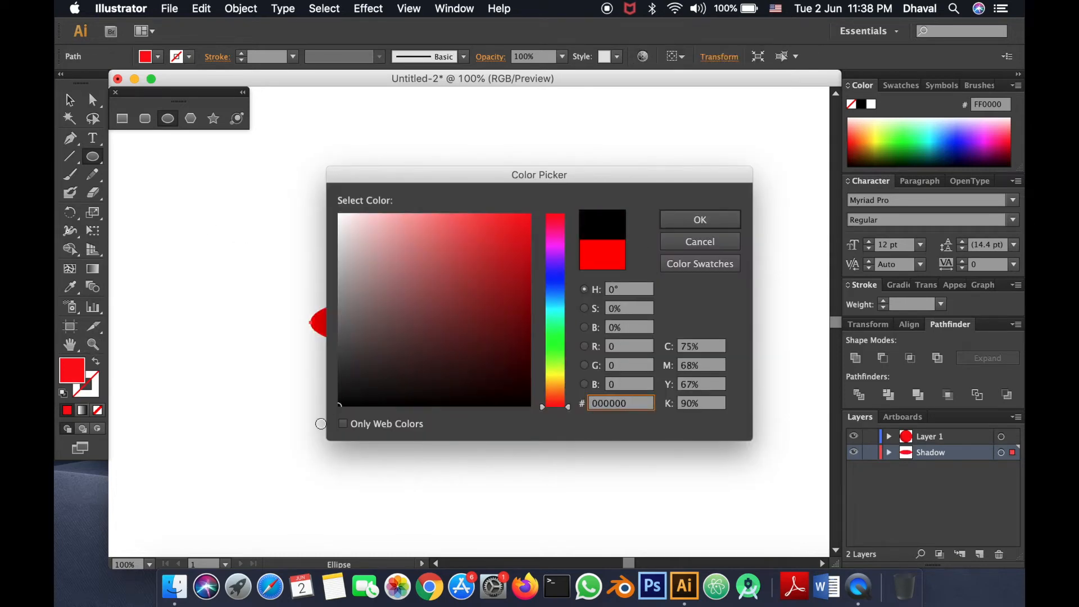
pyautogui.click(699, 220)
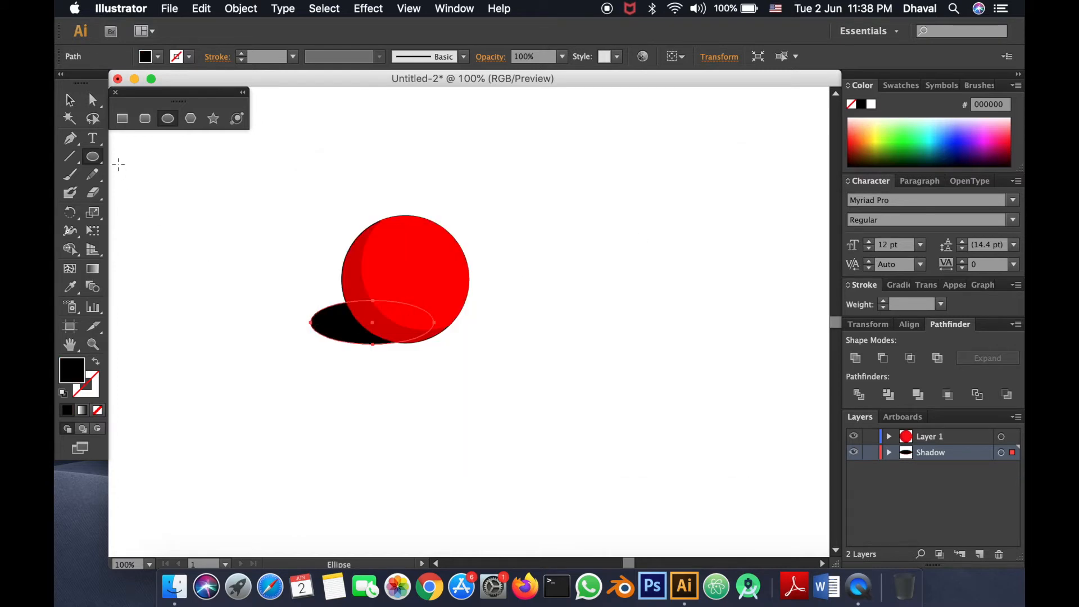
# - Reposition the black ellipse slightly down and to the right so it sits under the ball as its shadow
pyautogui.click(68, 101)
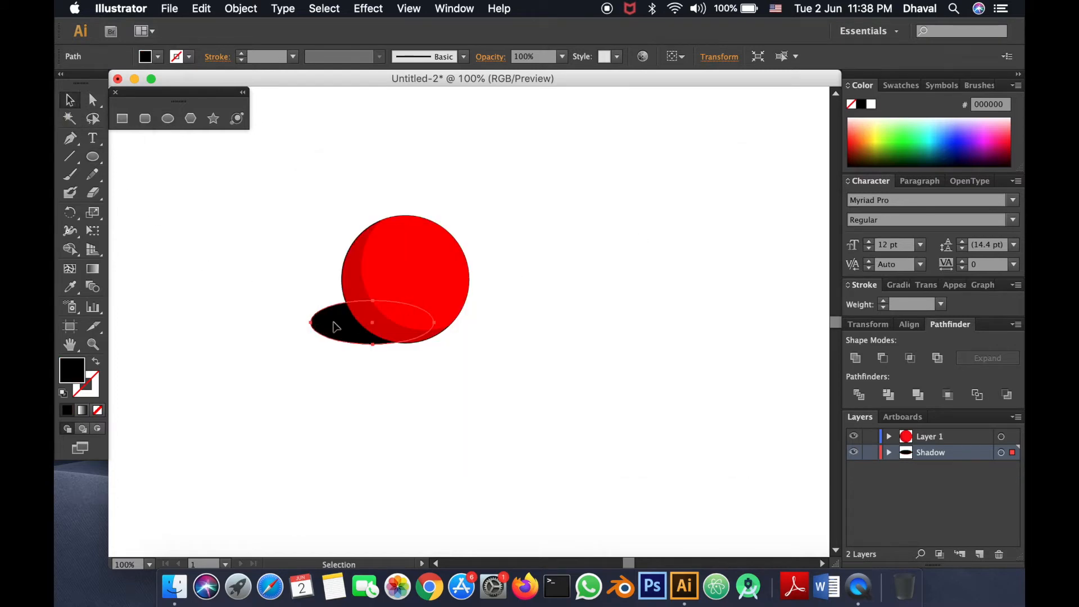
pyautogui.moveTo(341, 328); pyautogui.dragTo(349, 332)
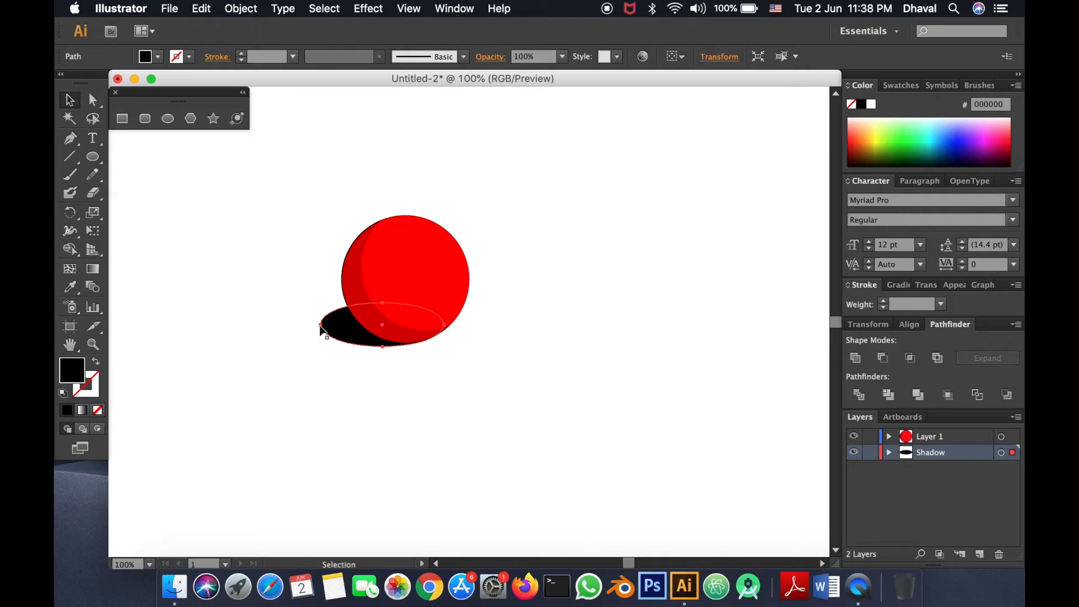
pyautogui.moveTo(369, 329); pyautogui.dragTo(338, 337)
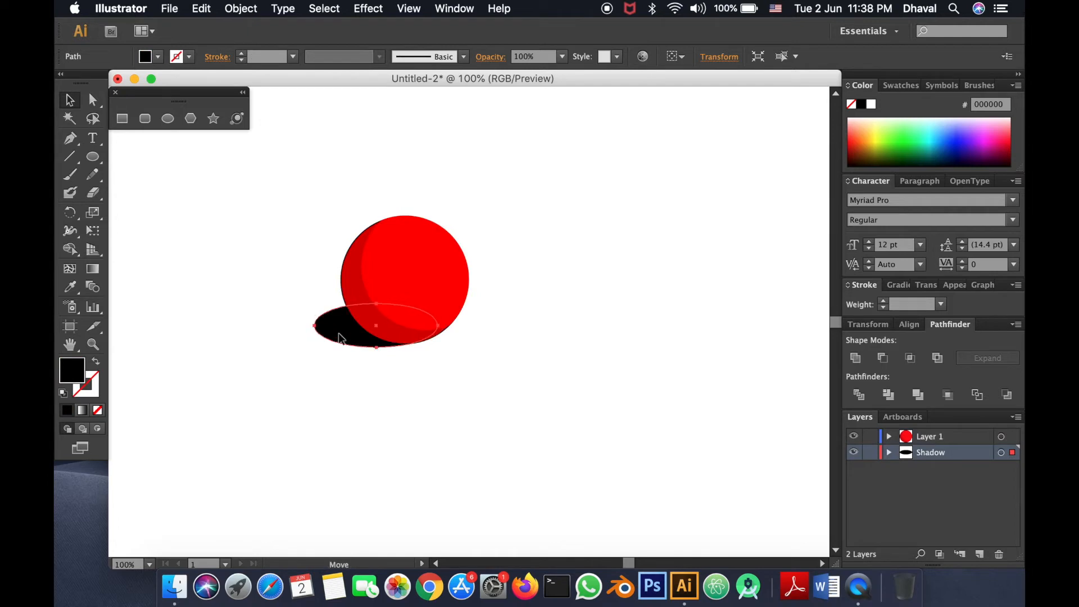
pyautogui.click(586, 340)
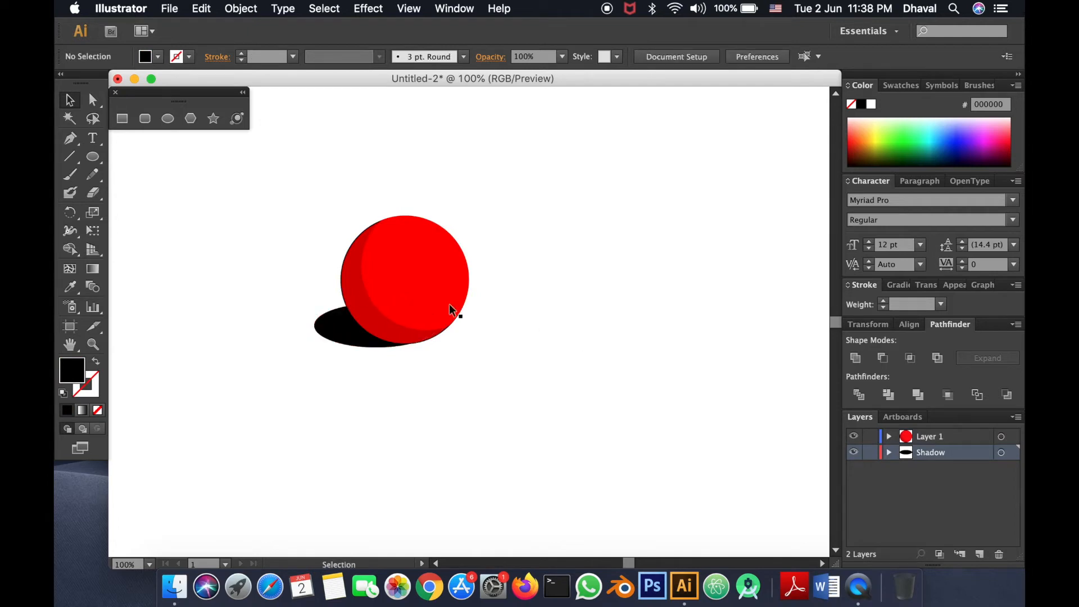
# - Make Layer 1 the active layer
pyautogui.press('super+minus')
pyautogui.press('super+equal')
pyautogui.click(927, 440)
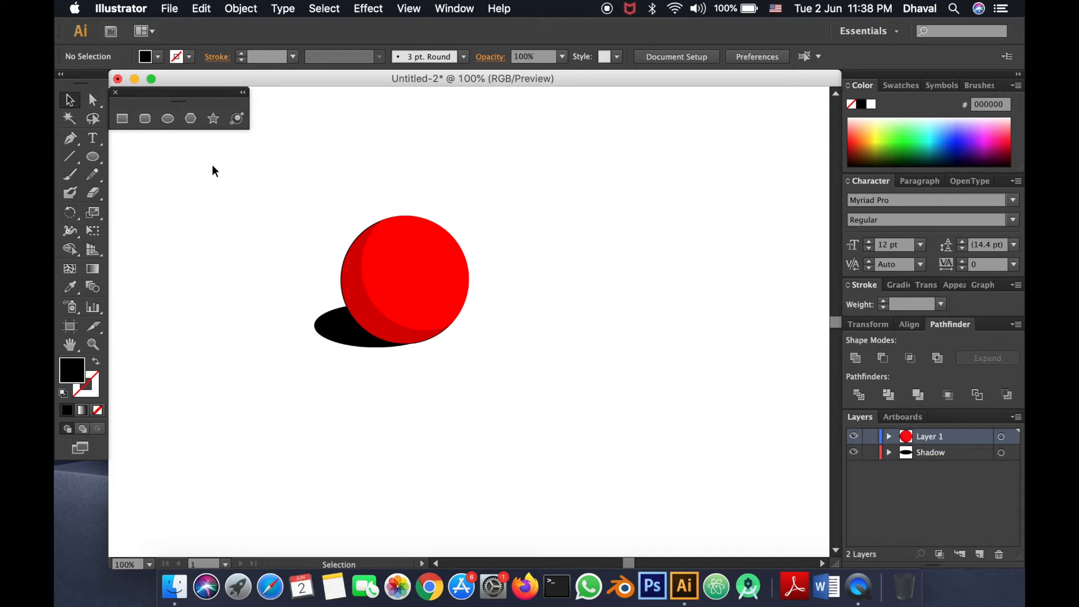
# - Draw a leaf-shaped highlight about 35 by 54 px with the Pen tool near the ball's upper-right edge and fill it with white, FFFFFF
pyautogui.click(70, 138)
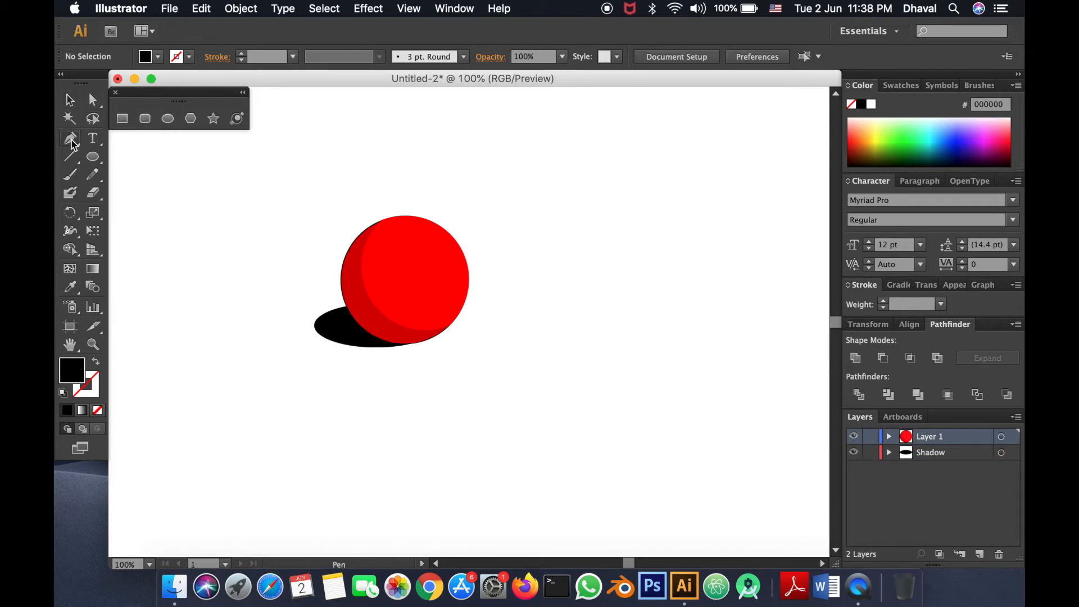
pyautogui.click(423, 233)
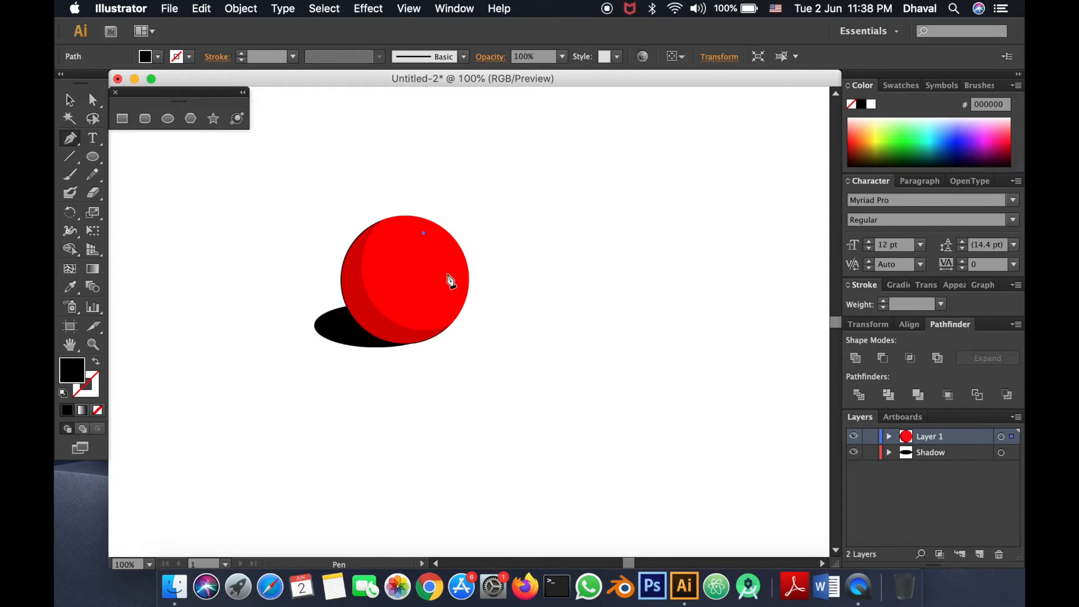
pyautogui.moveTo(450, 274); pyautogui.dragTo(450, 300)
pyautogui.moveTo(450, 300); pyautogui.dragTo(450, 300)
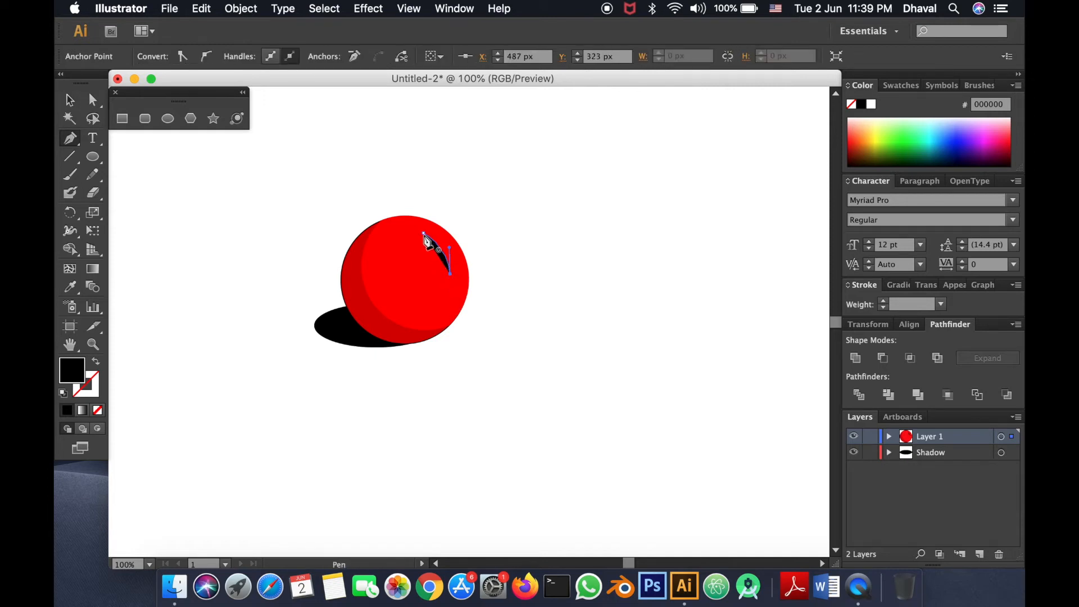
pyautogui.moveTo(423, 234); pyautogui.dragTo(421, 211)
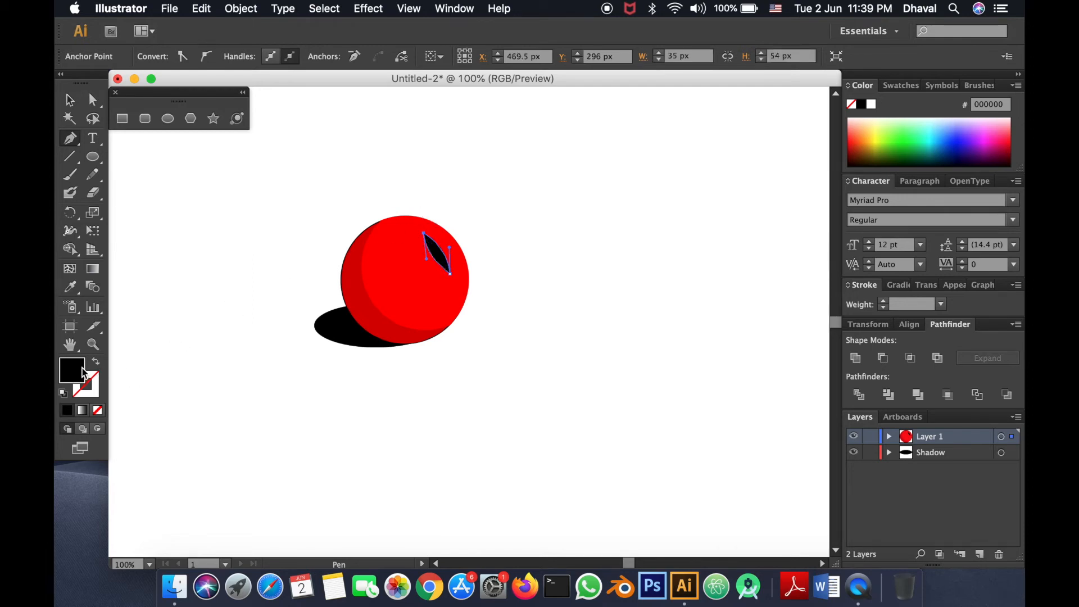
pyautogui.doubleClick(83, 372)
pyautogui.moveTo(369, 241); pyautogui.dragTo(327, 187)
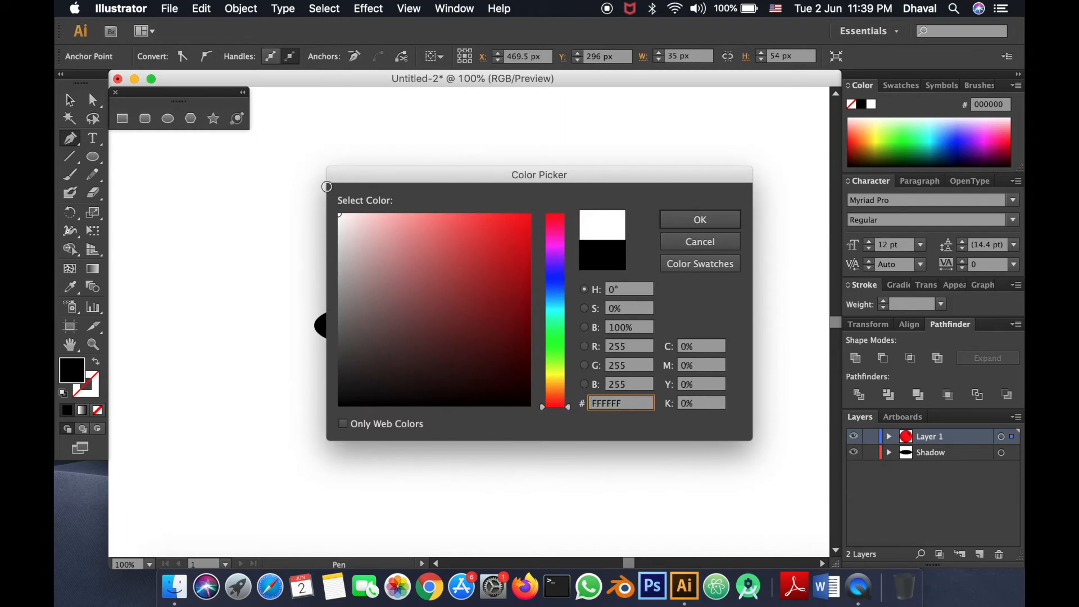
pyautogui.click(686, 224)
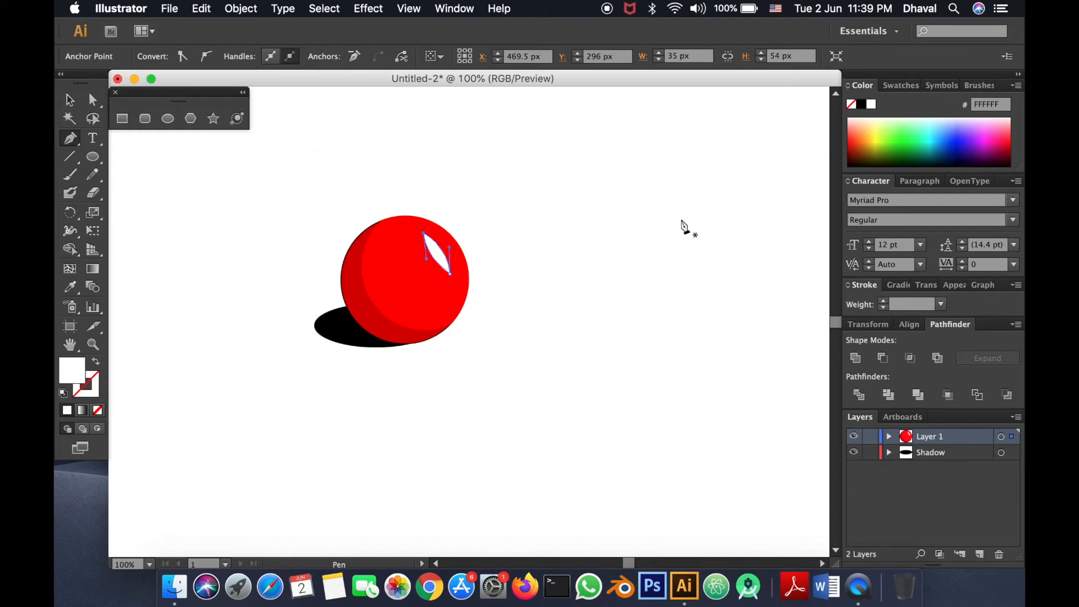
# - Set the white highlight's opacity to 30% and move it slightly right, closer to the ball's edge
pyautogui.click(70, 103)
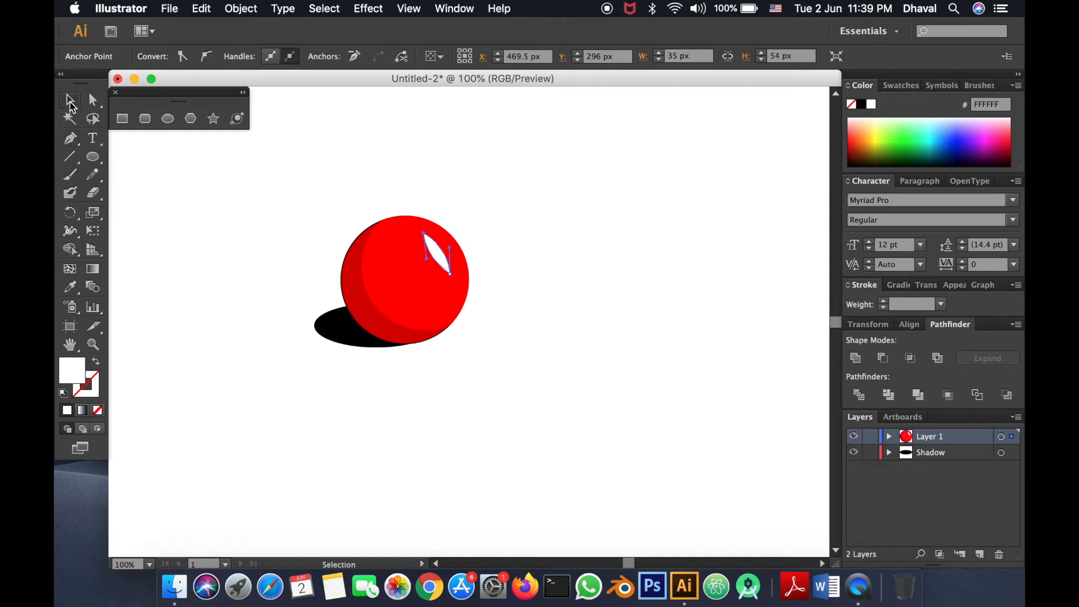
pyautogui.click(440, 249)
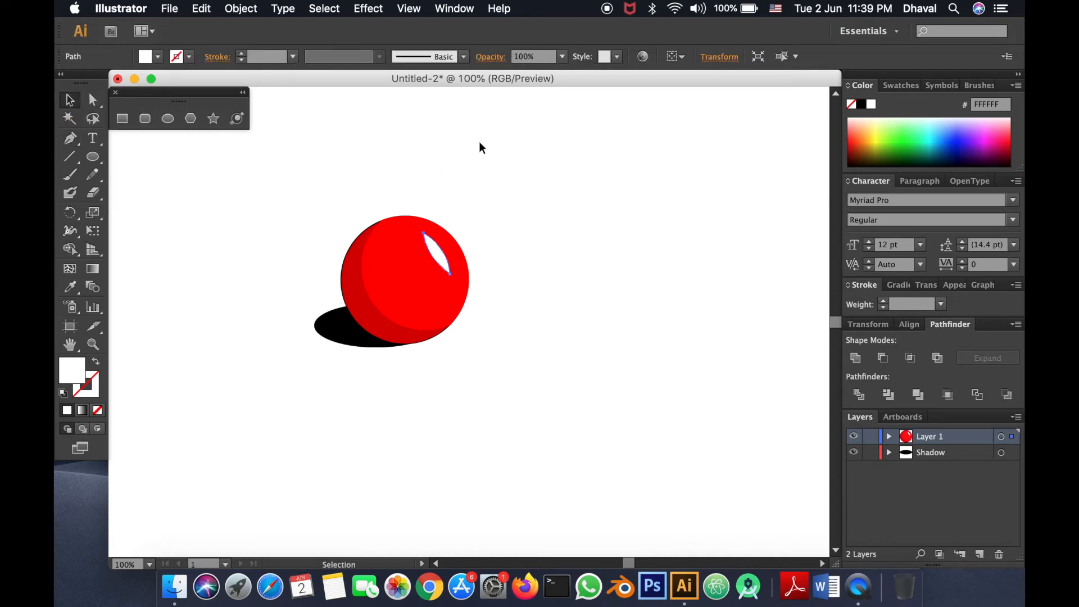
pyautogui.click(563, 58)
pyautogui.click(578, 123)
pyautogui.moveTo(437, 254); pyautogui.dragTo(445, 255)
pyautogui.click(512, 249)
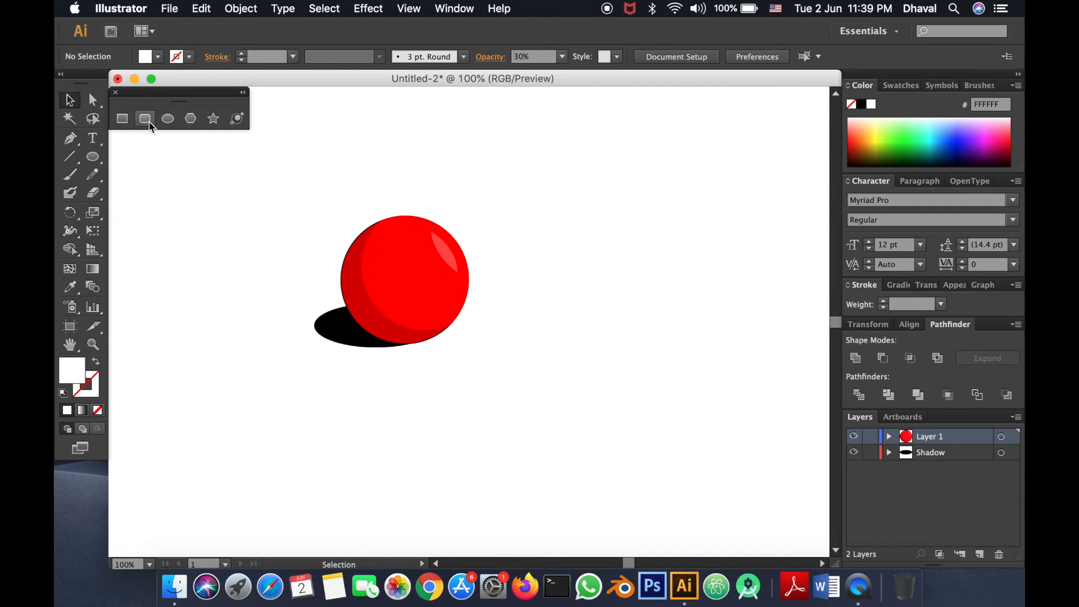
# - Draw a tiny circle on the empty canvas to the upper right of the ball and fill it with black, 000000
pyautogui.click(168, 119)
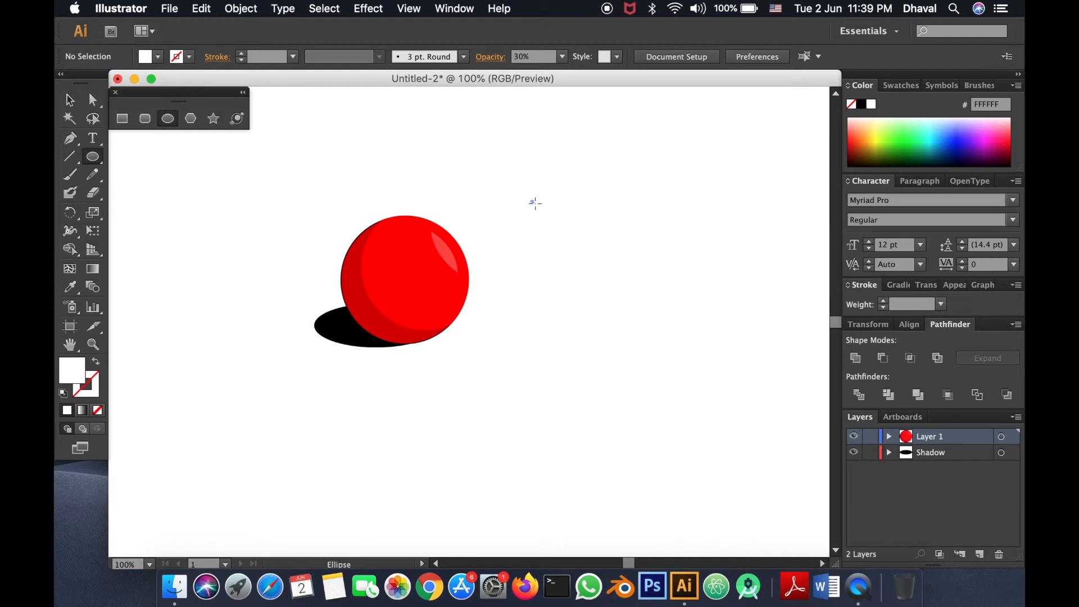
pyautogui.moveTo(534, 205); pyautogui.dragTo(534, 206)
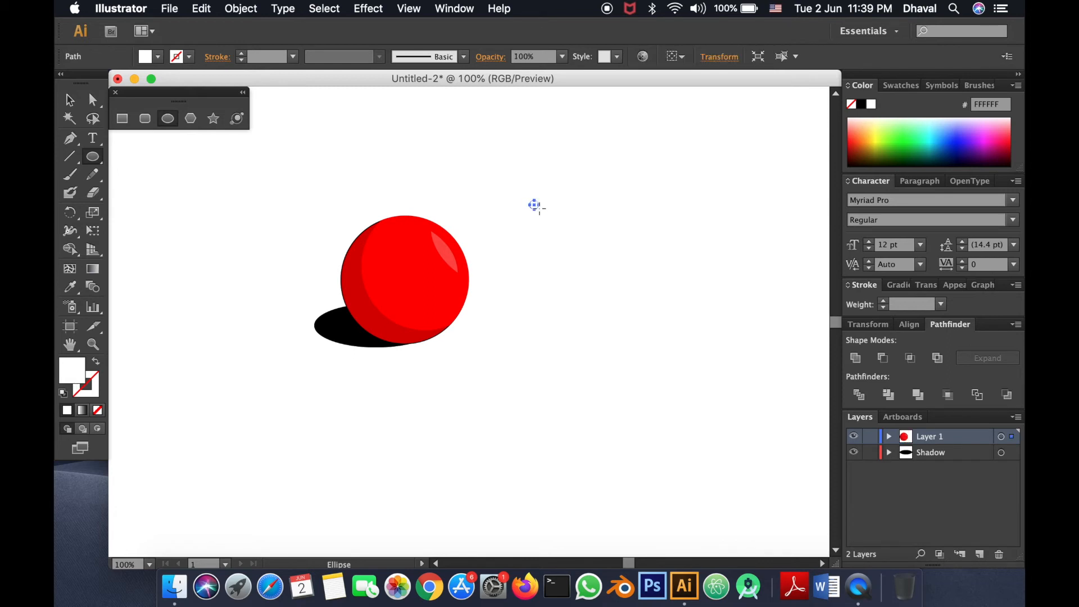
pyautogui.doubleClick(76, 377)
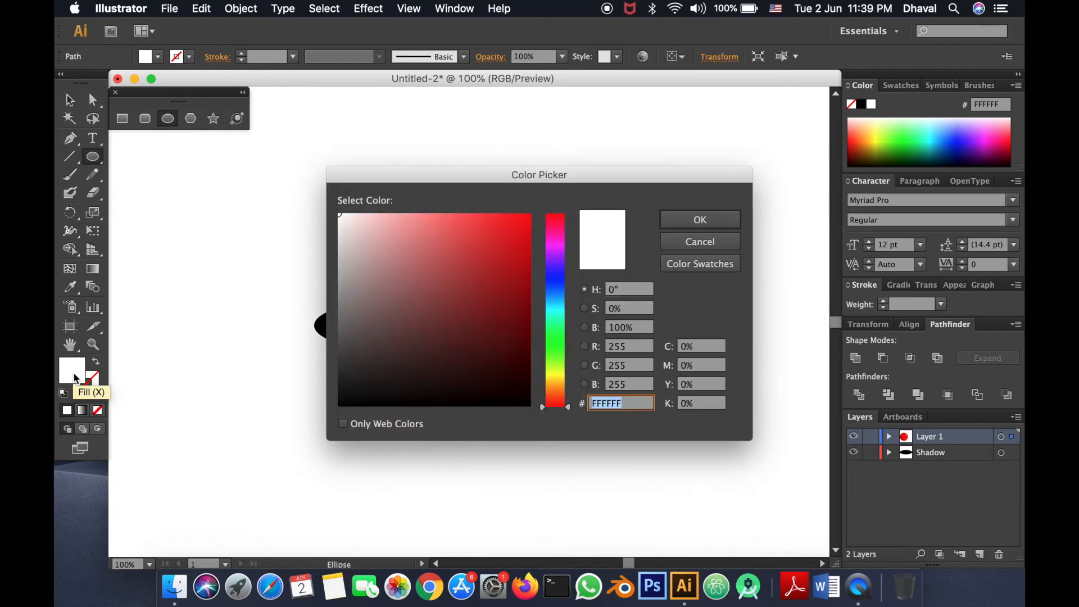
pyautogui.moveTo(385, 368); pyautogui.dragTo(325, 414)
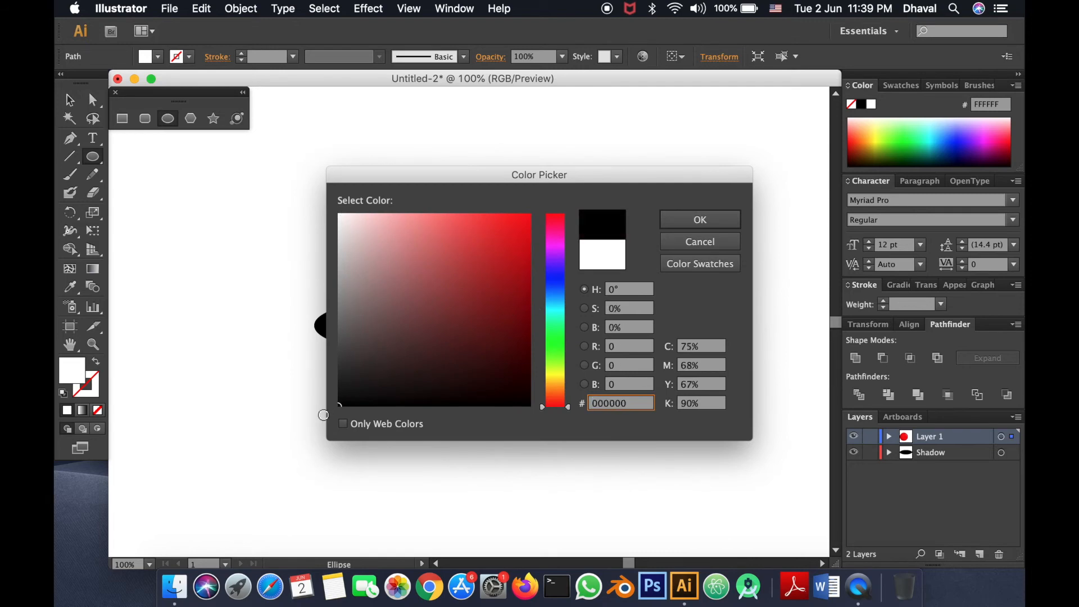
pyautogui.click(709, 219)
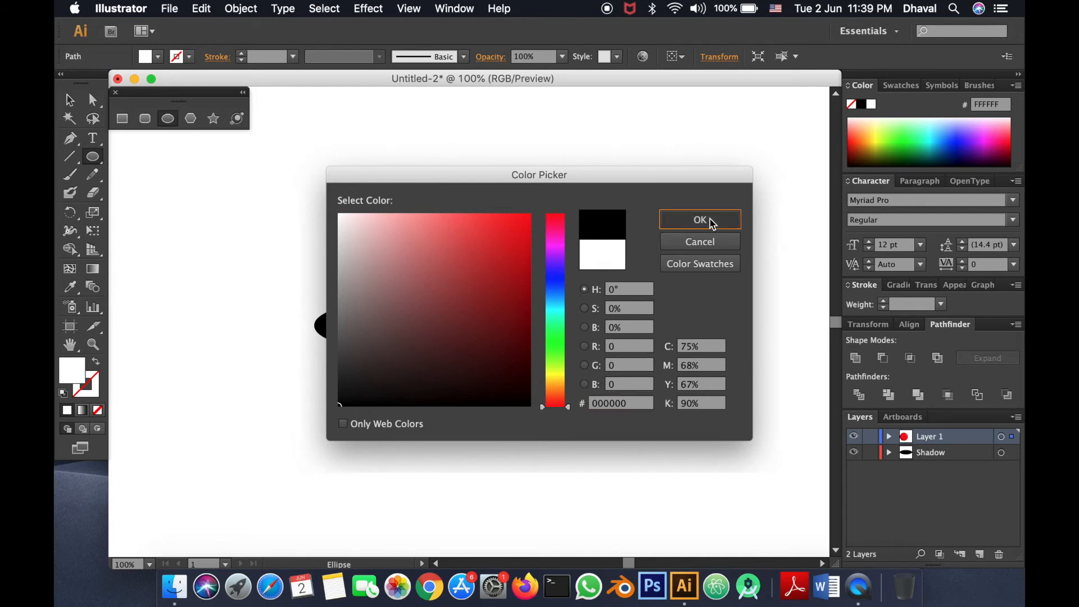
# - Duplicate the small black circle and place the copy over the original, offset slightly up and to the right
pyautogui.press('super+equal')
pyautogui.press('super+equal')
pyautogui.press('super+equal')
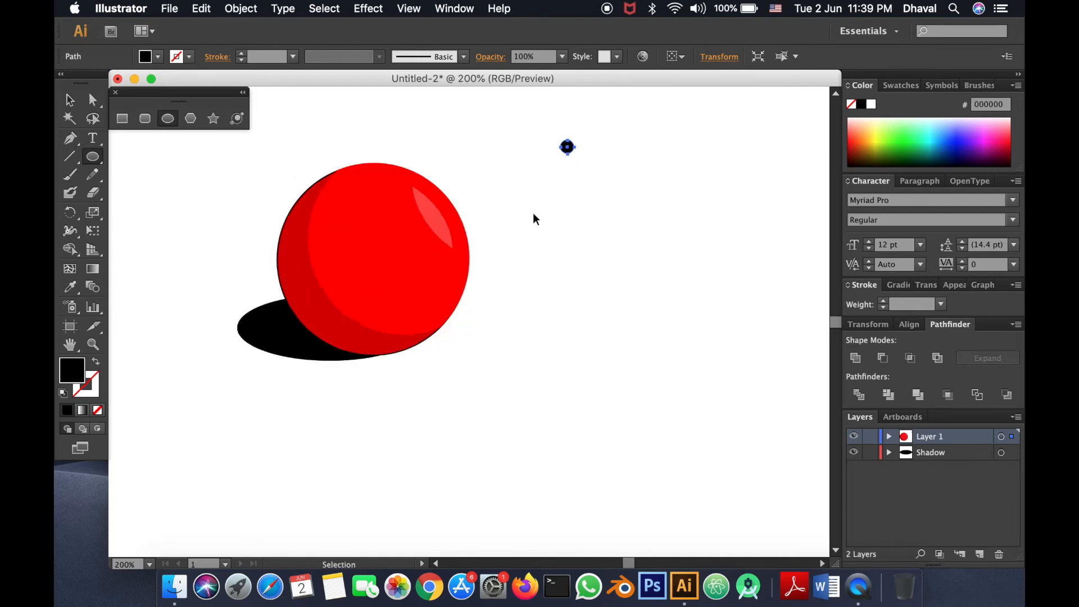
pyautogui.scroll(5, 642, 156)
pyautogui.scroll(5, 642, 156)
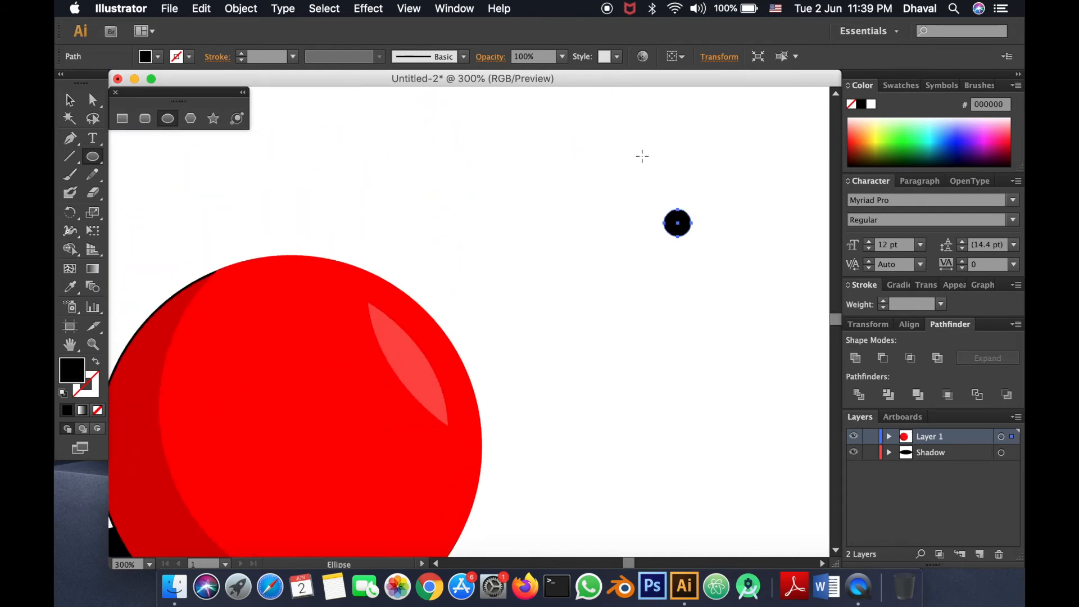
pyautogui.hscroll(3, 641, 156)
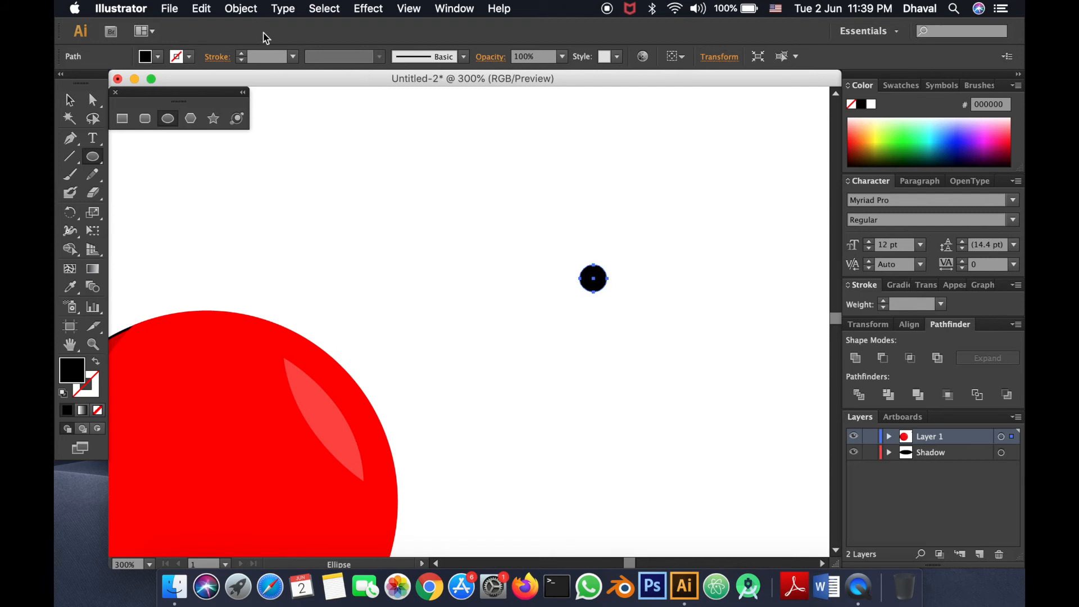
pyautogui.click(207, 9)
pyautogui.click(232, 87)
pyautogui.click(213, 9)
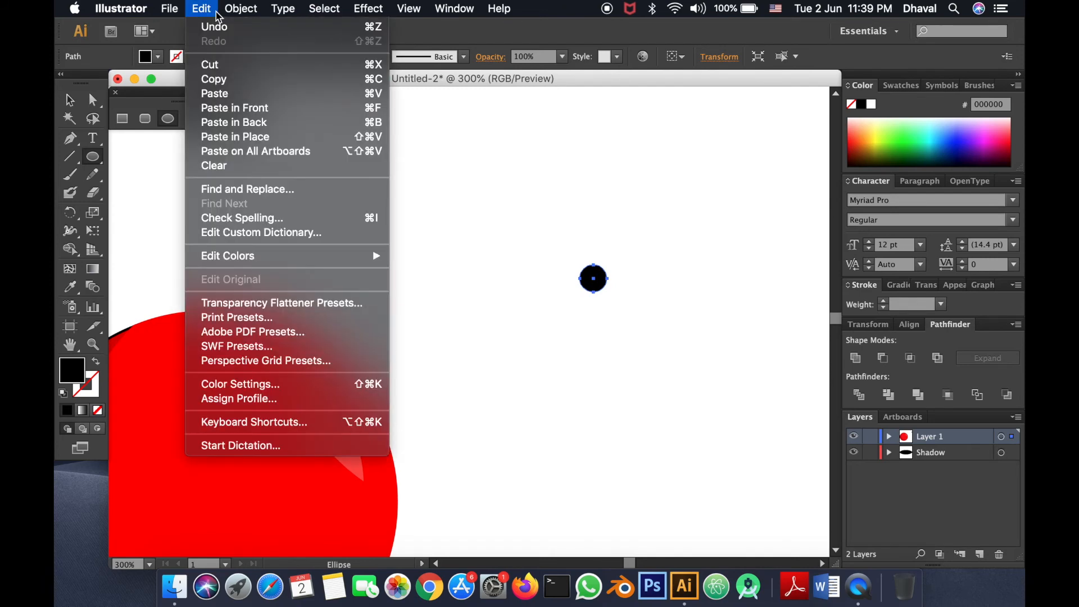
pyautogui.click(234, 94)
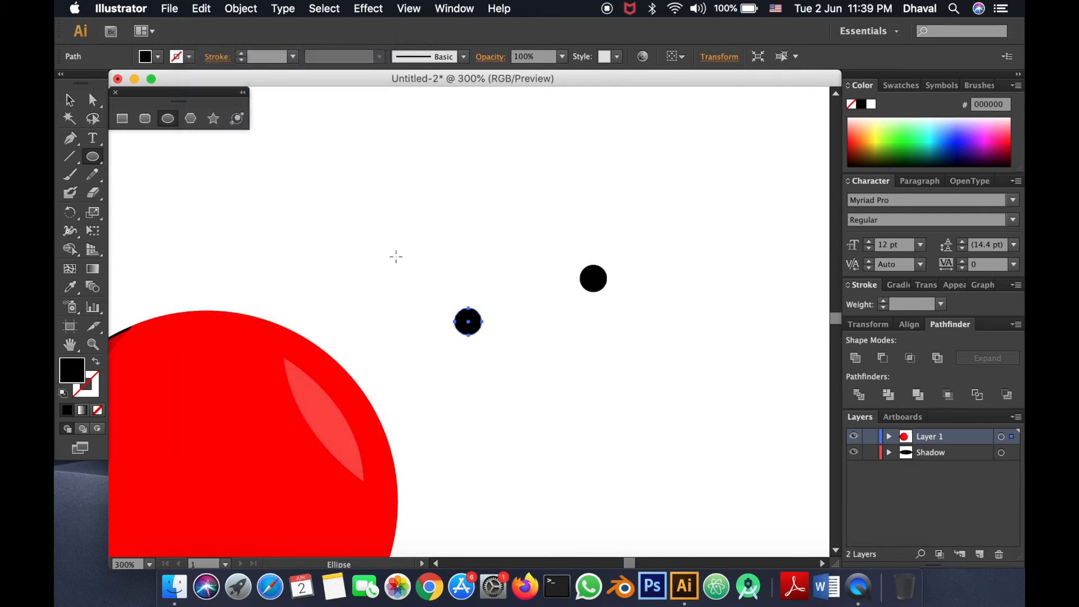
pyautogui.click(84, 103)
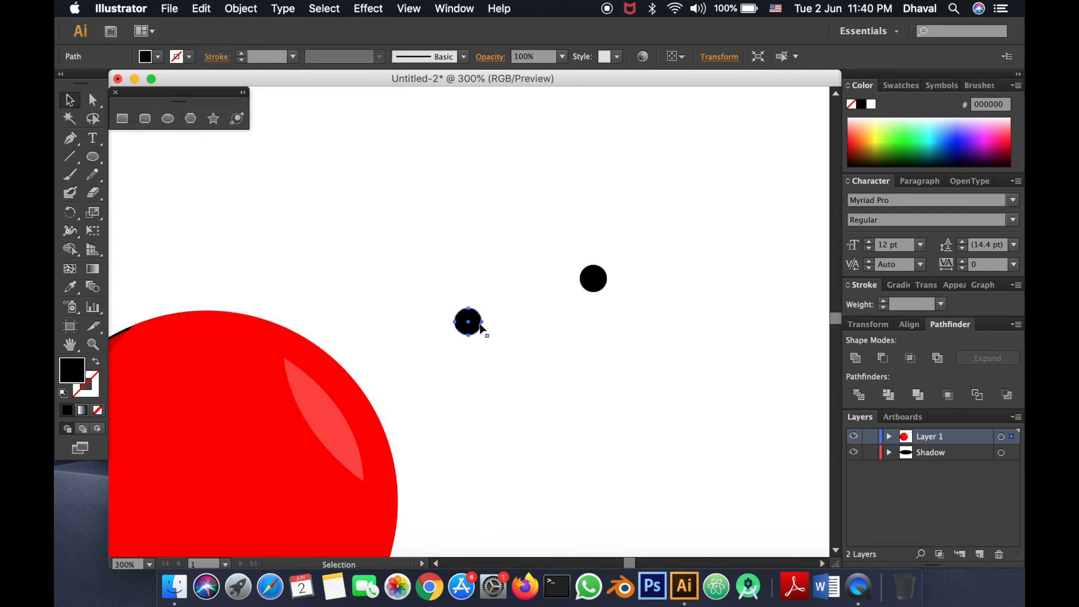
pyautogui.moveTo(477, 322); pyautogui.dragTo(609, 275)
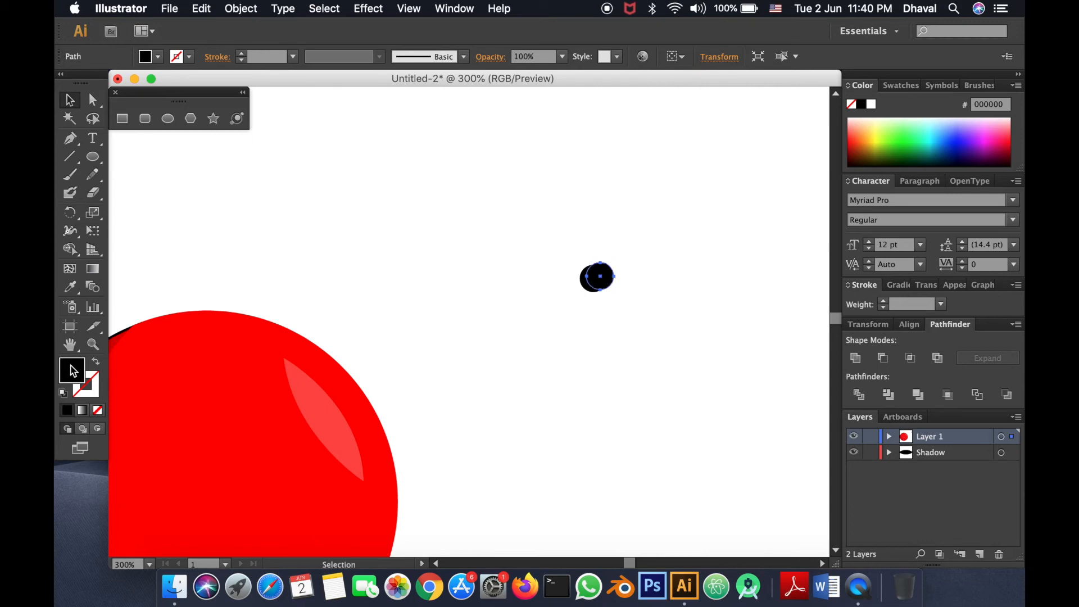
# - Fill the overlapping circle copy with dark grey, 212121
pyautogui.doubleClick(70, 369)
pyautogui.moveTo(348, 404)
pyautogui.mouseDown()
pyautogui.moveTo(335, 402)
pyautogui.moveTo(336, 381)
pyautogui.mouseUp()
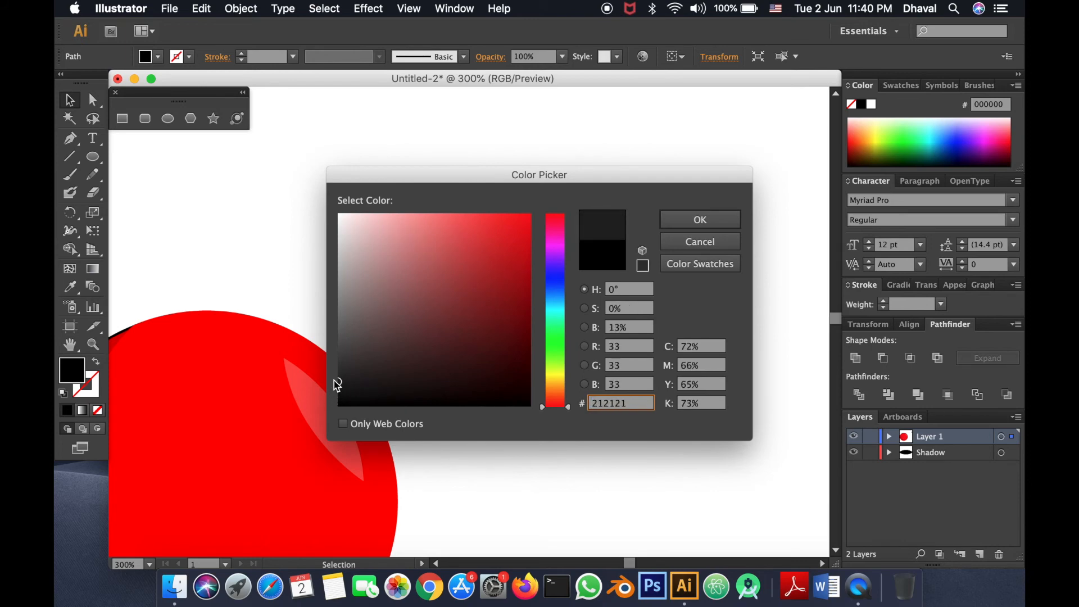
pyautogui.click(673, 223)
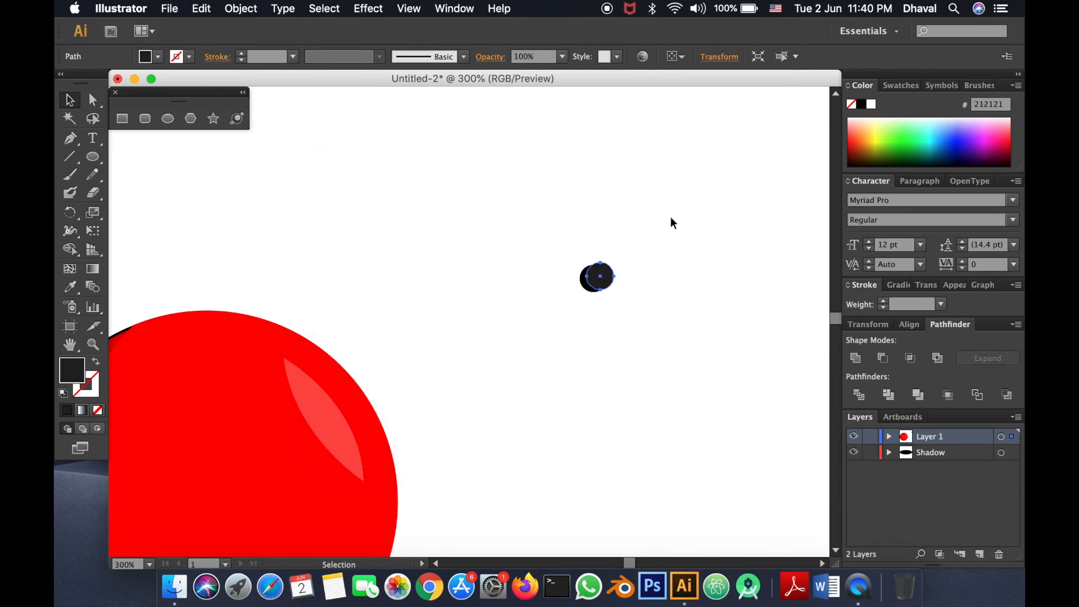
# - Select both small circles and remove the part protruding beyond the black circle with the Shape Builder
pyautogui.moveTo(604, 276); pyautogui.dragTo(605, 269)
pyautogui.moveTo(548, 249); pyautogui.dragTo(626, 313)
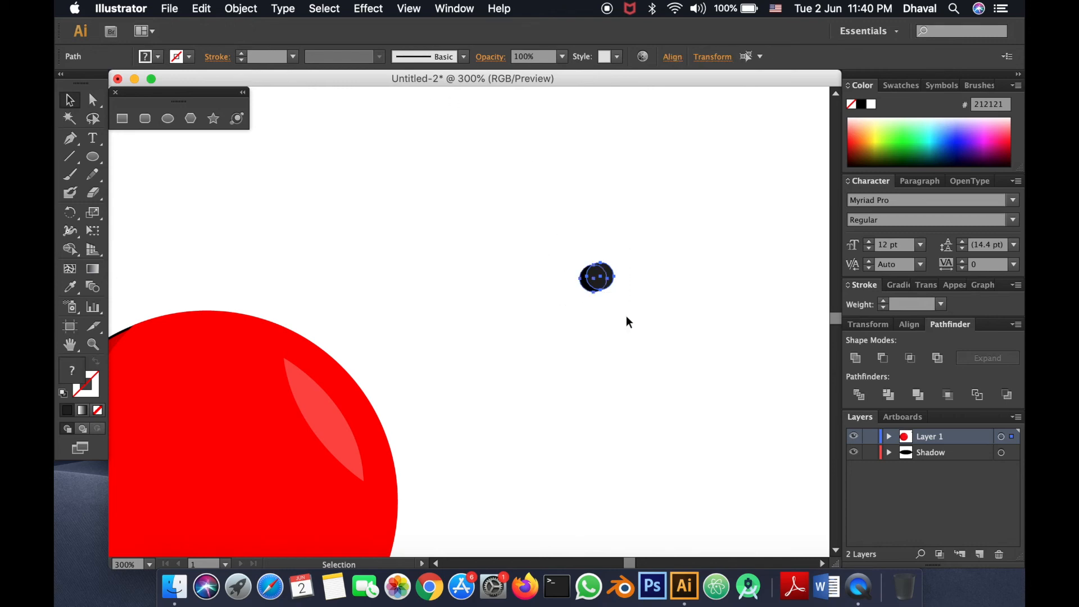
pyautogui.click(69, 249)
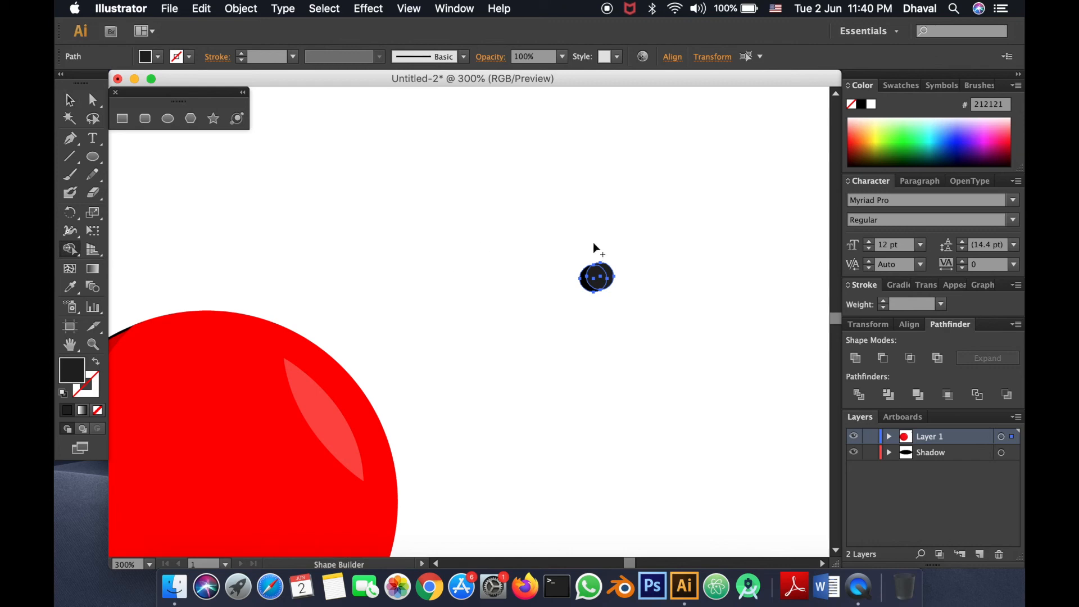
pyautogui.click(69, 100)
pyautogui.click(573, 204)
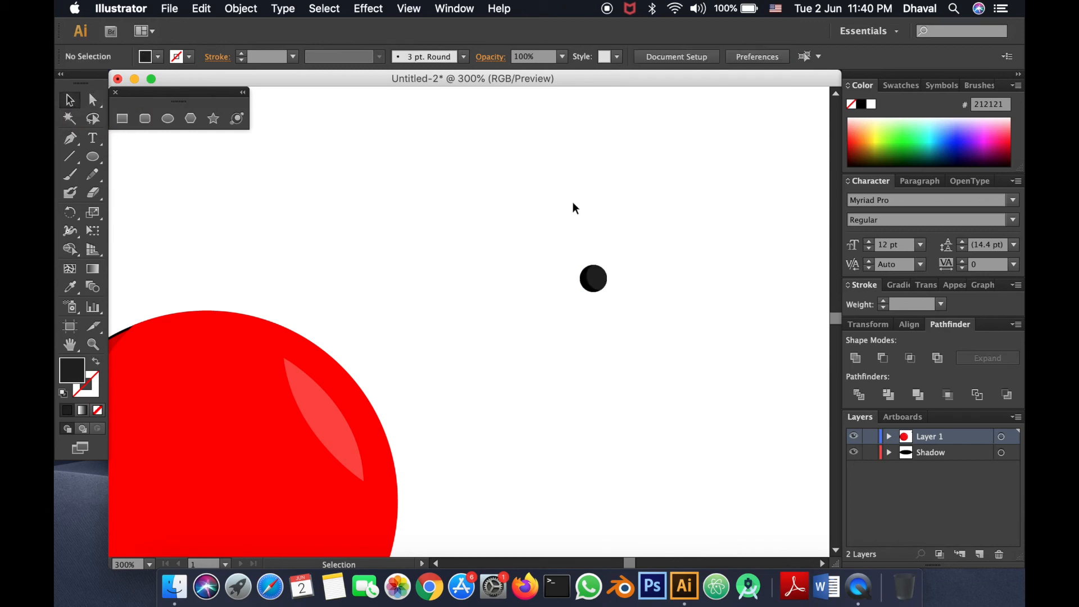
# - Place the shaded hole on the ball and duplicate it to form three finger holes, two side by side and one below
pyautogui.press('super+minus')
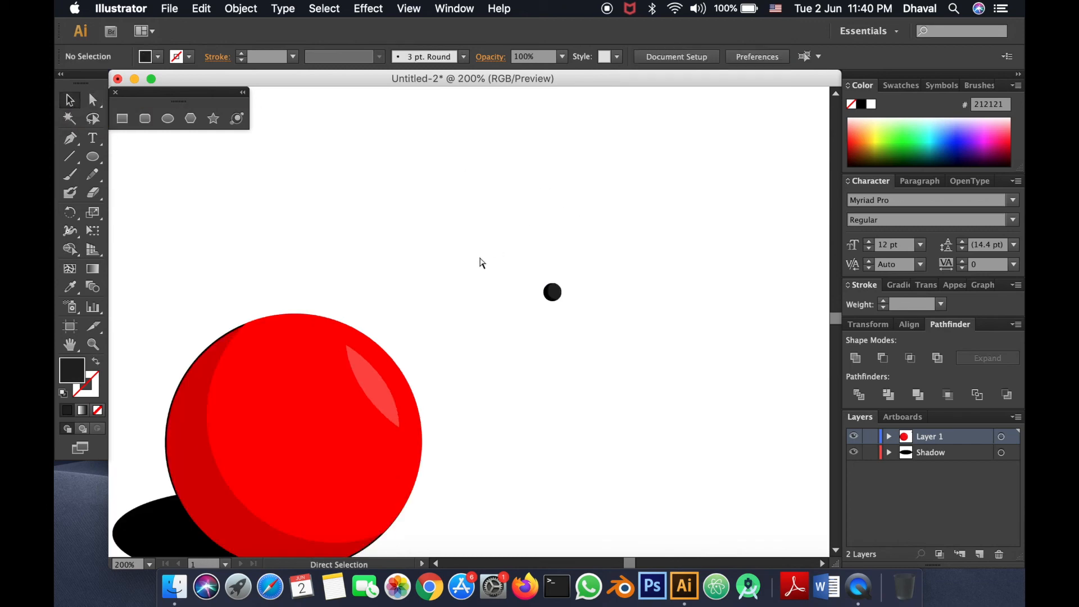
pyautogui.moveTo(524, 256); pyautogui.dragTo(295, 390)
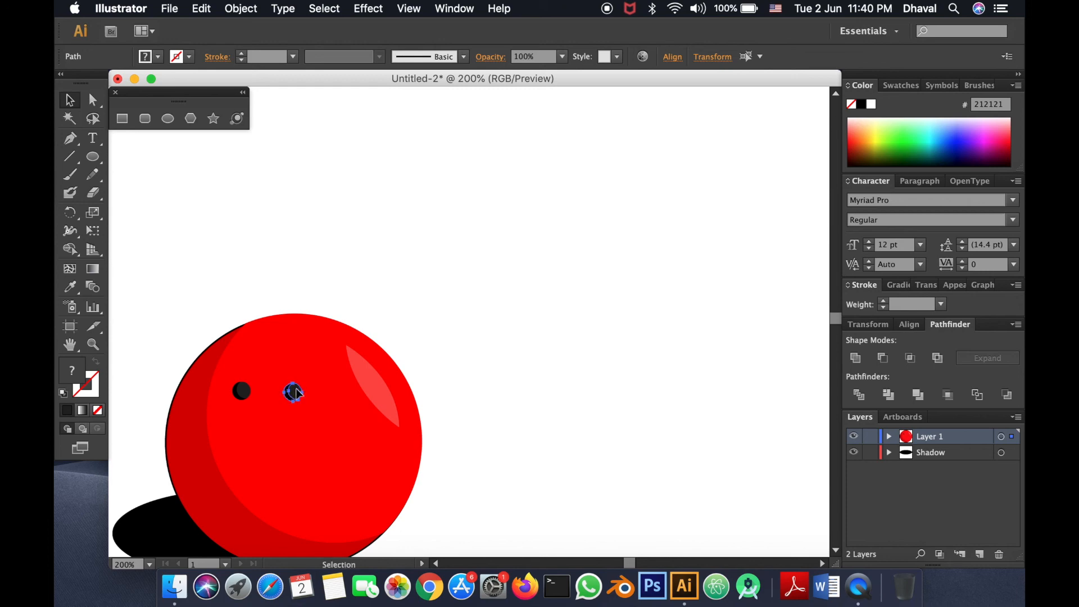
pyautogui.moveTo(293, 392); pyautogui.dragTo(259, 475)
pyautogui.press('super+minus')
pyautogui.press('super+minus')
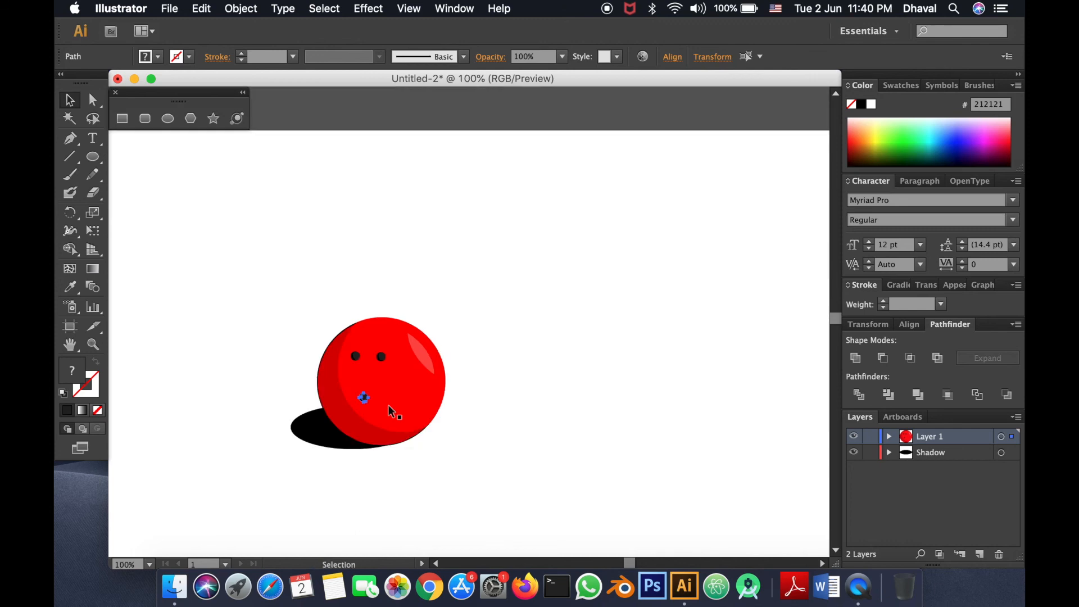
pyautogui.press('super+equal')
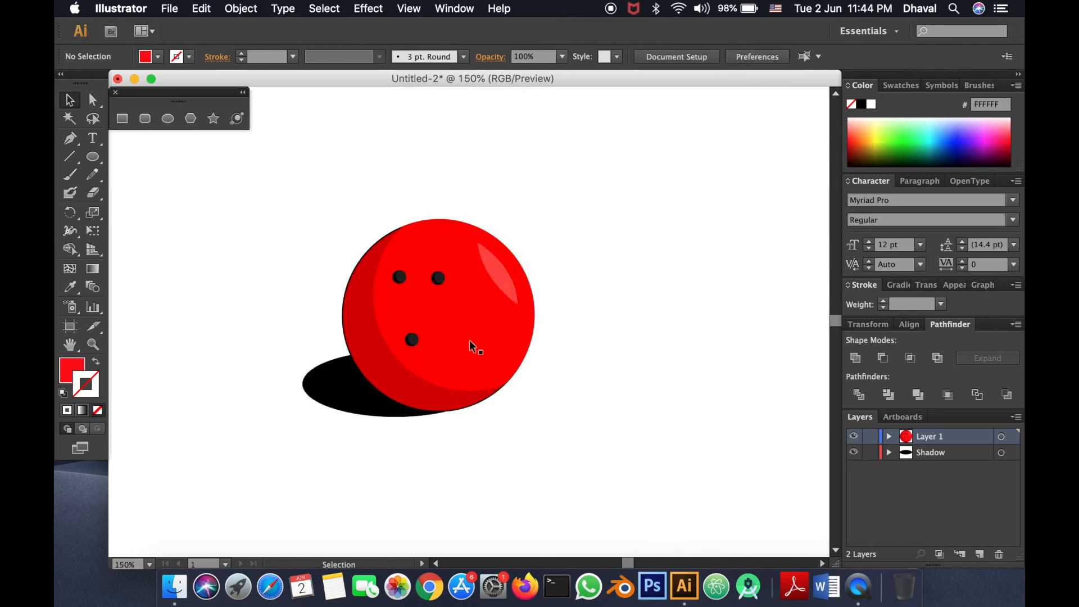
# - Nudge the ball's bright red area slightly down and to the left so it lines up inside the black outline
pyautogui.click(477, 344)
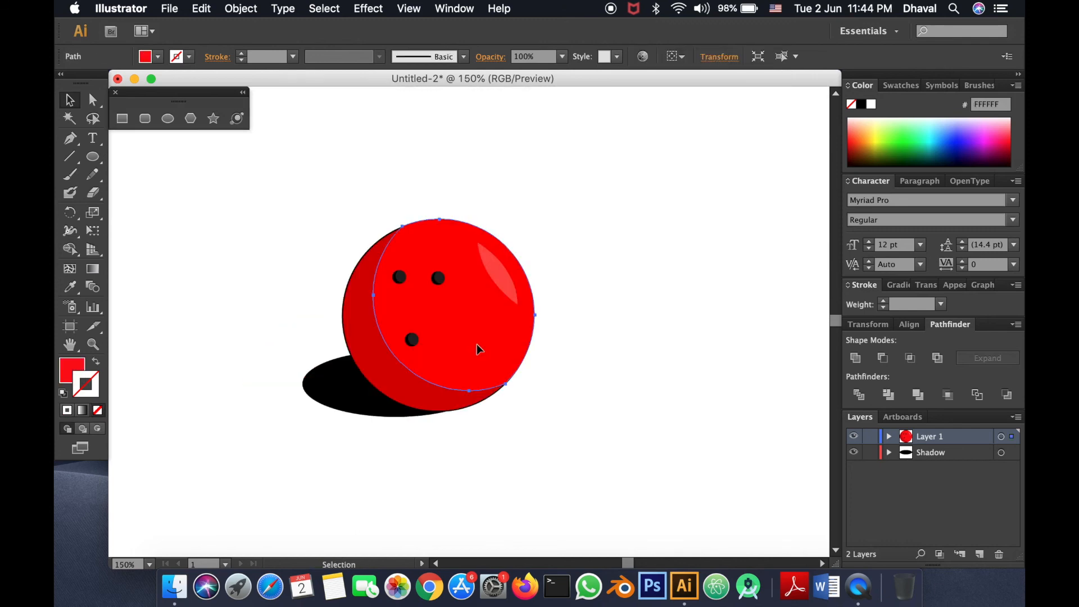
pyautogui.press('Down')
pyautogui.press('Down')
pyautogui.press('Down')
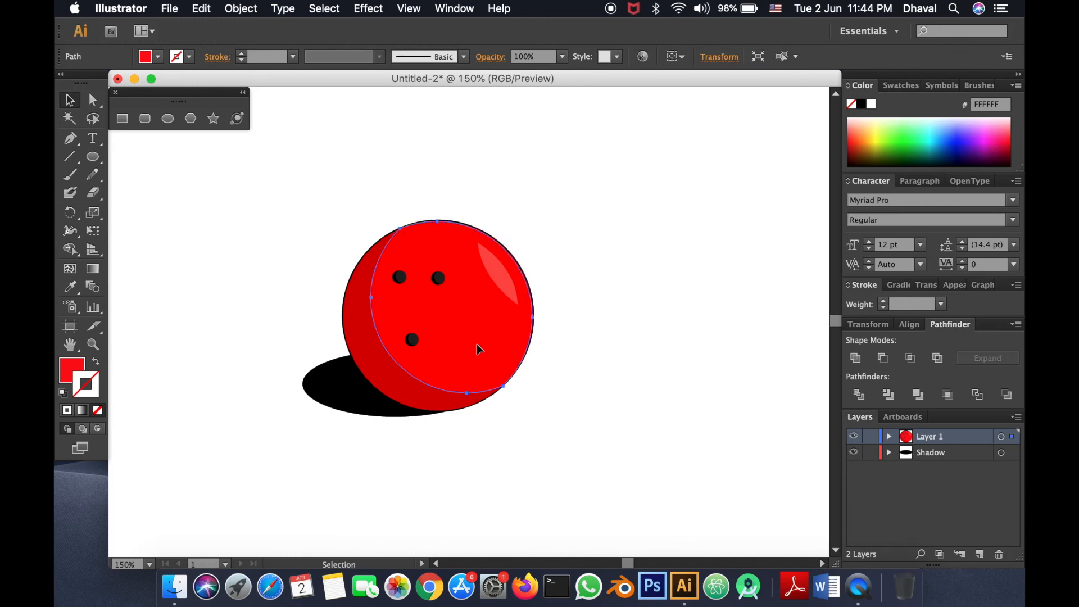
pyautogui.press('Left')
pyautogui.press('Left')
pyautogui.click(673, 304)
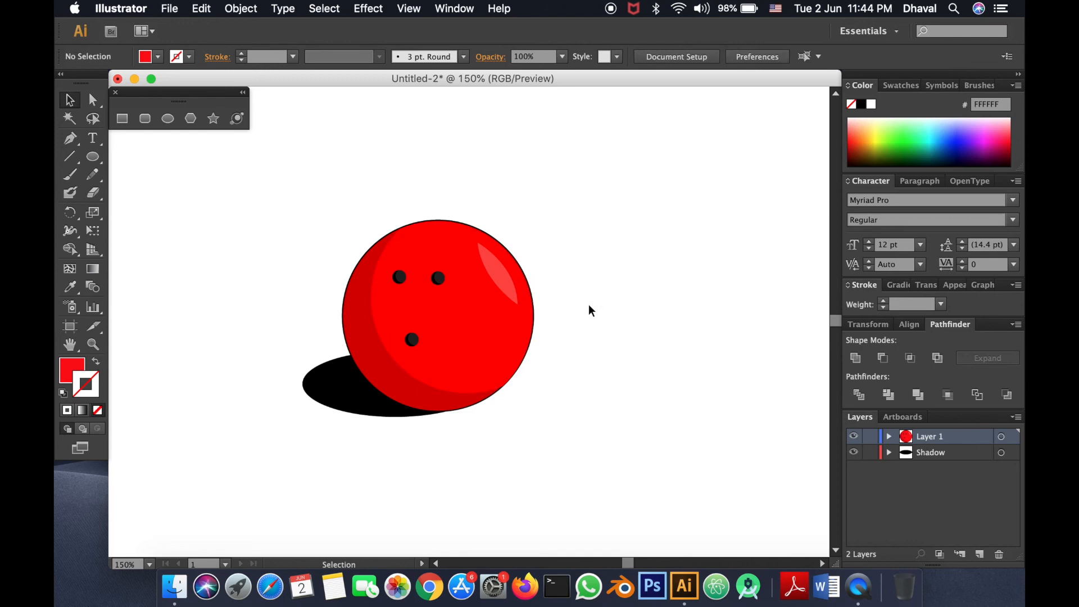
pyautogui.click(487, 358)
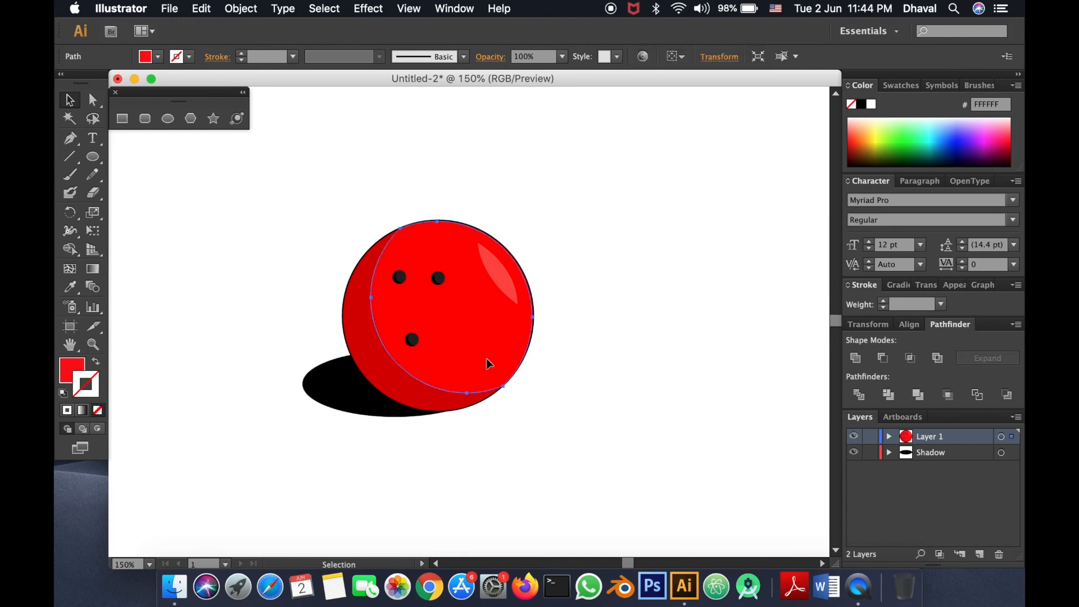
pyautogui.press('Right')
pyautogui.press('Right')
pyautogui.click(604, 343)
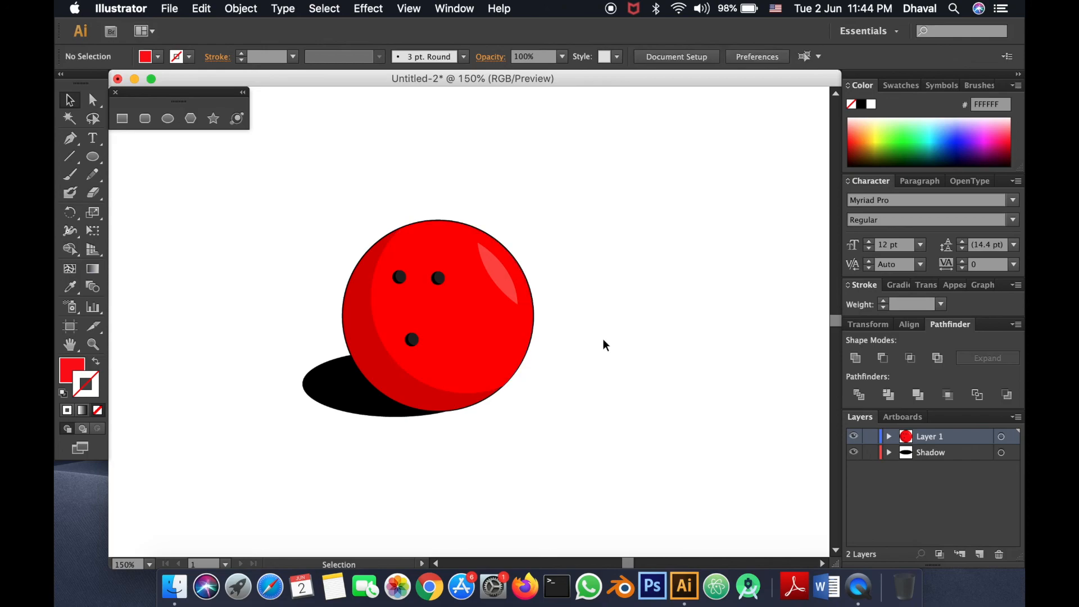